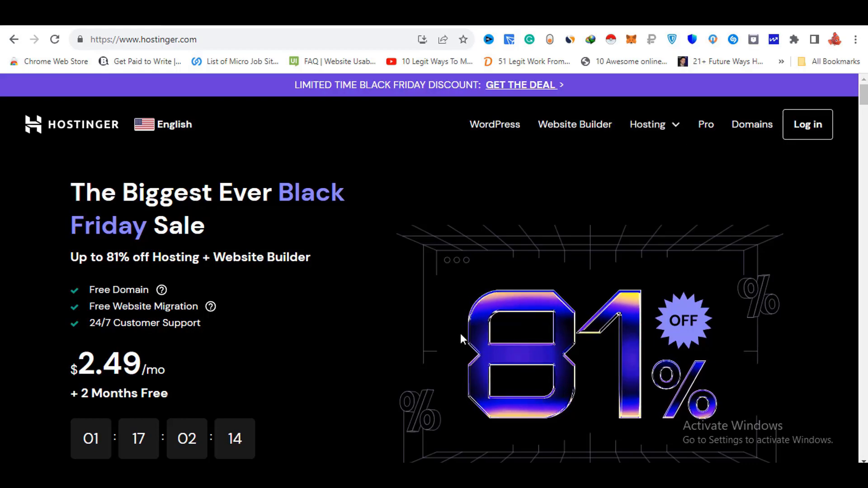
# Step: Compare the prices and top features of the Premium, Business and Cloud Startup hosting plans
pyautogui.scroll(-15, 454, 376)
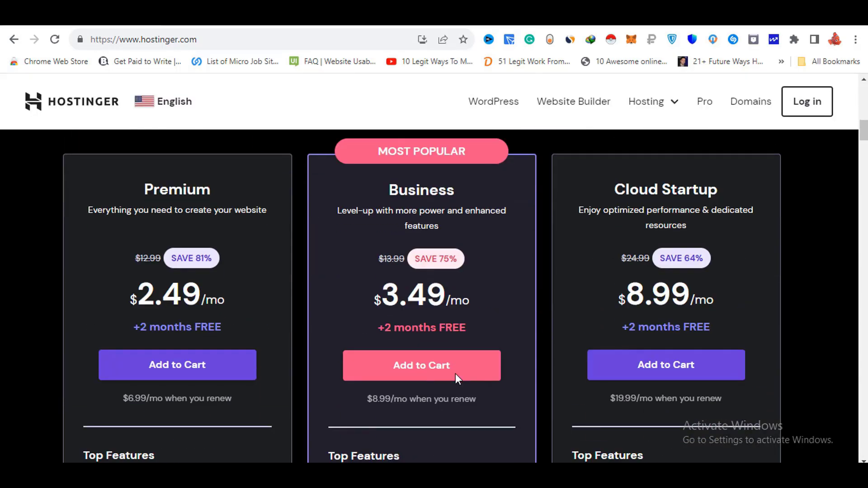
pyautogui.scroll(-11, 689, 239)
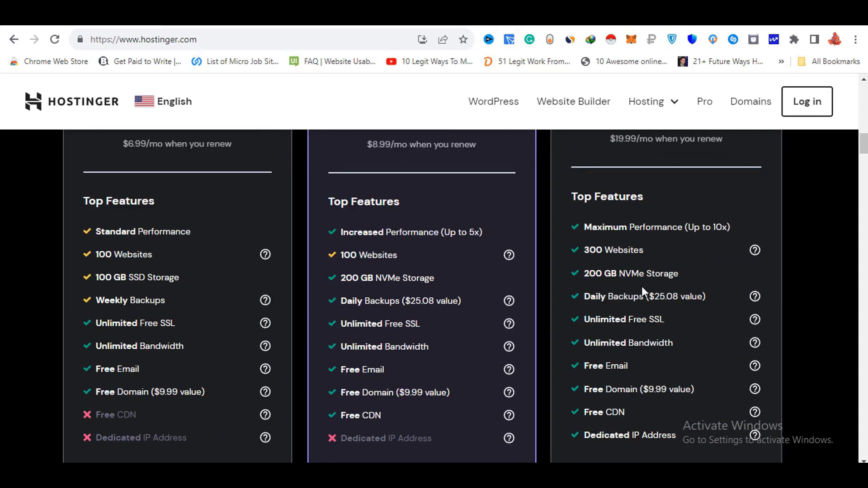
pyautogui.scroll(4, 578, 298)
pyautogui.scroll(7, 552, 354)
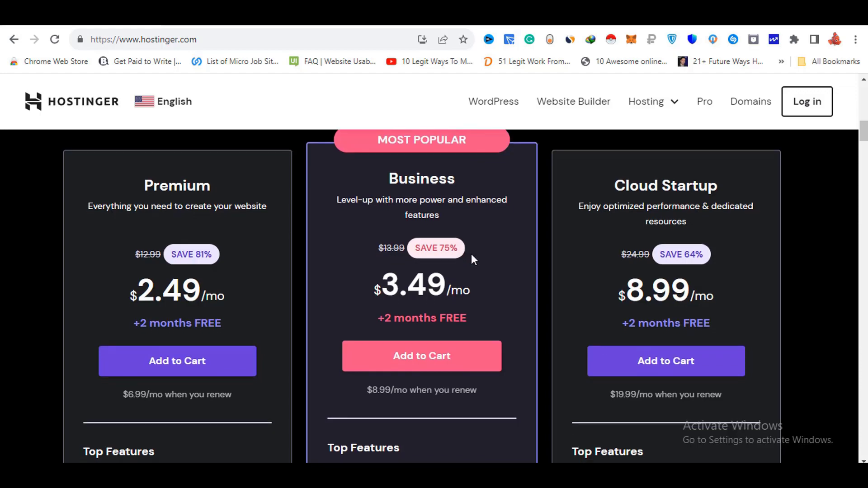
pyautogui.scroll(-3, 471, 255)
pyautogui.scroll(-4, 492, 333)
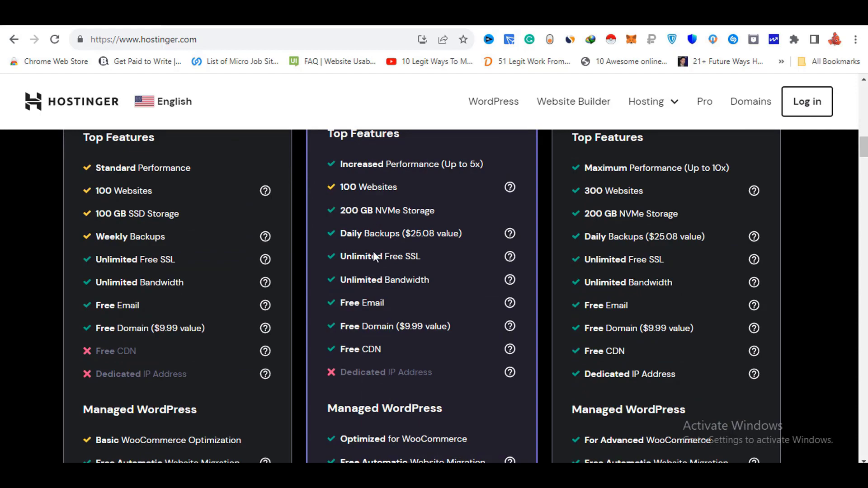
pyautogui.scroll(-6, 379, 397)
pyautogui.scroll(20, 423, 427)
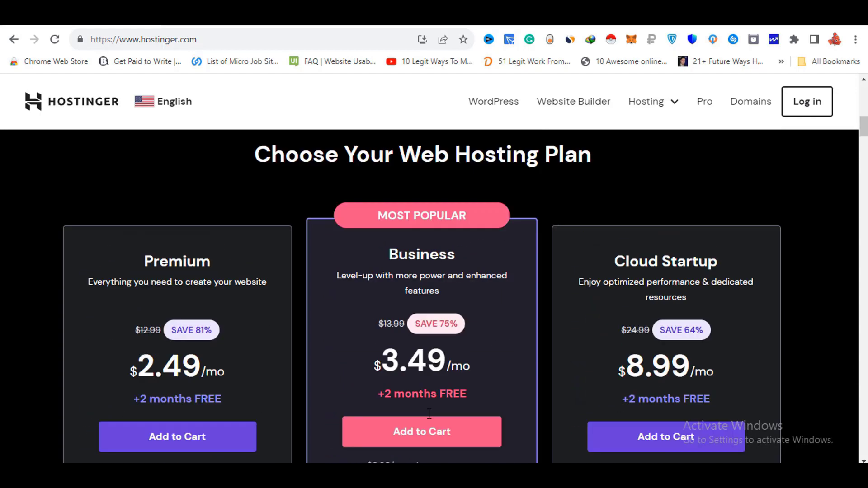
pyautogui.scroll(-7, 530, 315)
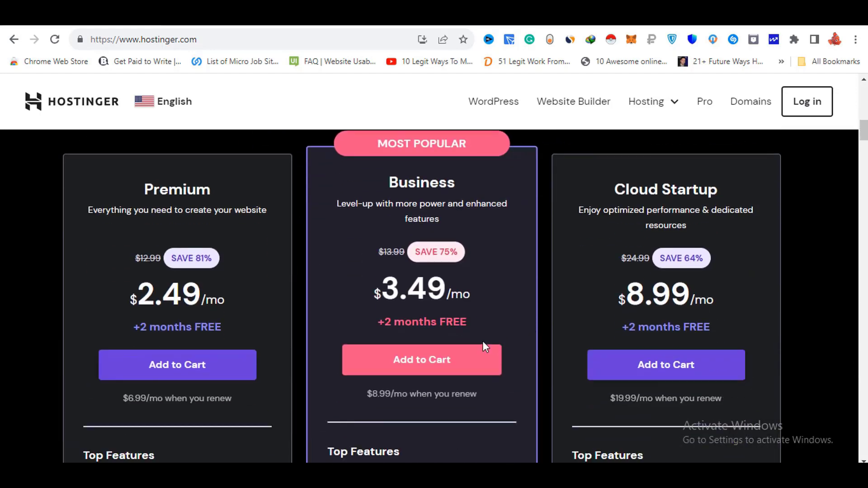
# Step: Add the Business hosting plan to the cart and review the billing periods, account section and payment methods at checkout
pyautogui.click(425, 367)
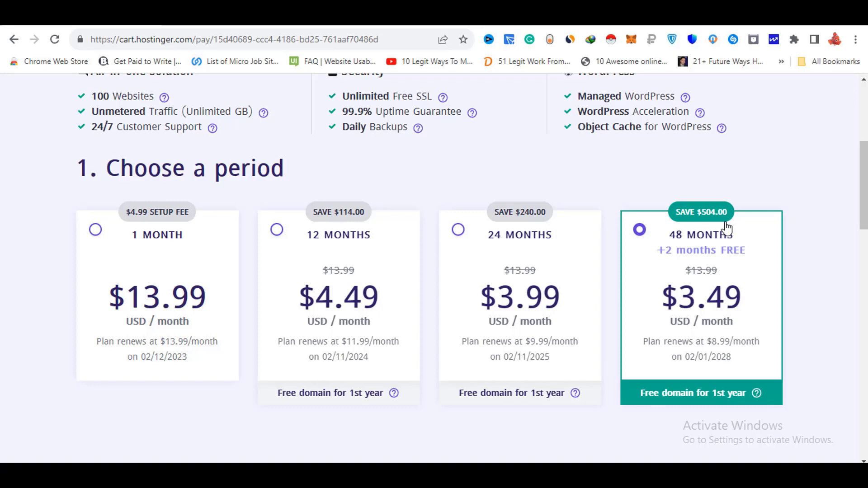
pyautogui.scroll(-3, 708, 254)
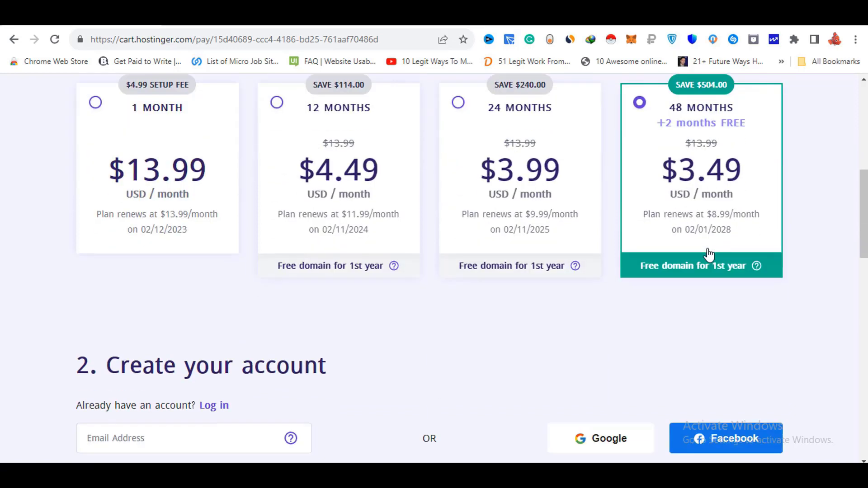
pyautogui.scroll(-5, 711, 240)
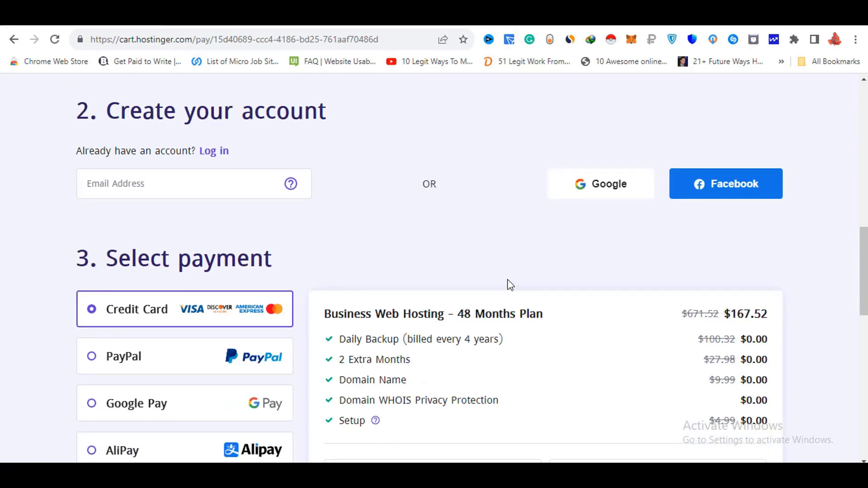
pyautogui.scroll(-1, 497, 278)
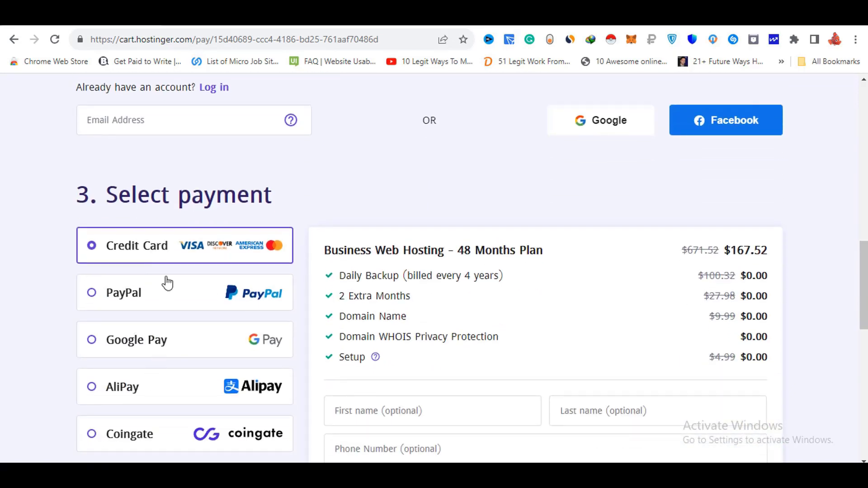
pyautogui.scroll(-1, 171, 280)
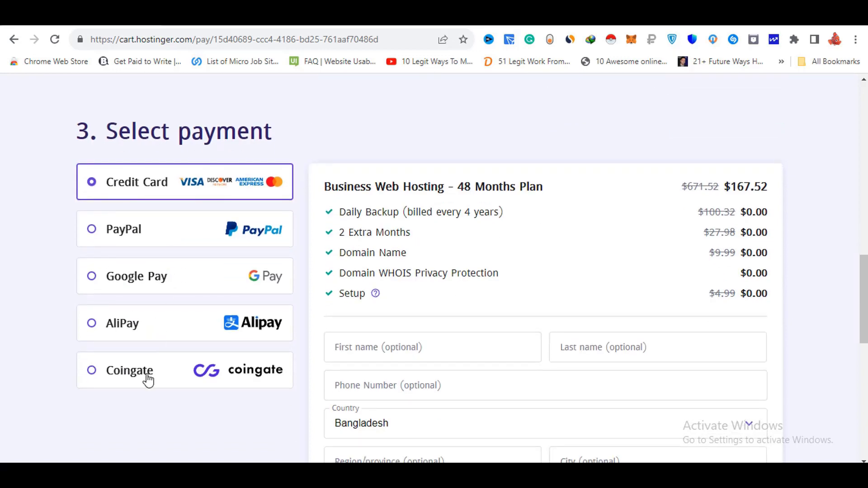
pyautogui.scroll(-3, 148, 380)
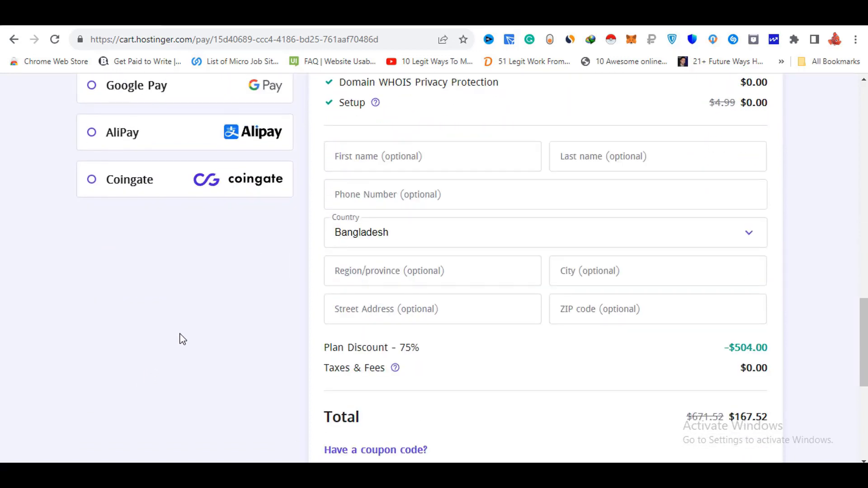
pyautogui.scroll(3, 182, 339)
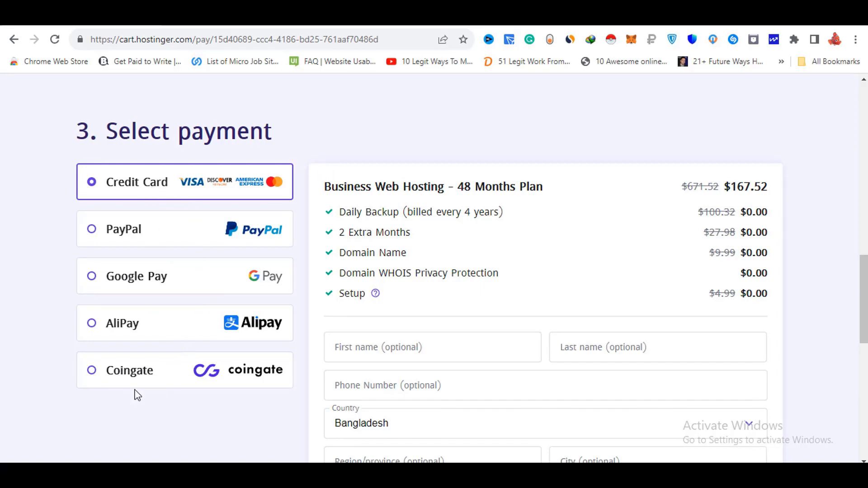
pyautogui.scroll(-5, 240, 337)
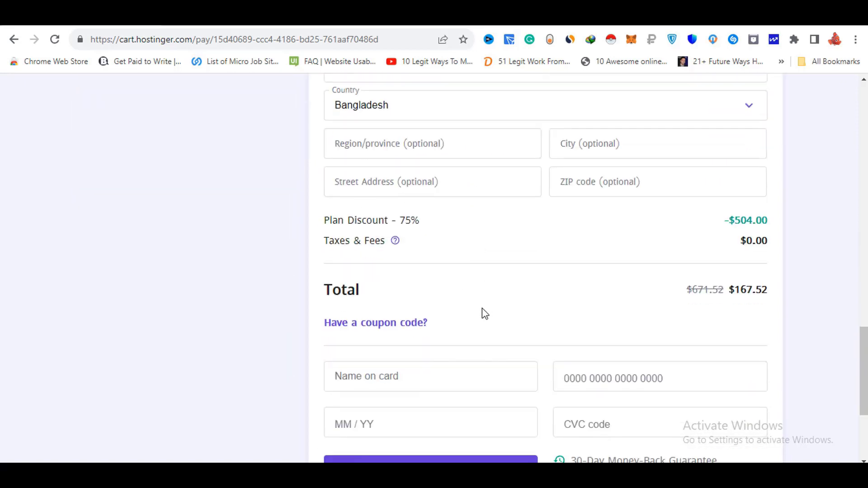
# Step: Apply the coupon code ONLINEHELP360 to the Business Web Hosting order
pyautogui.click(385, 324)
pyautogui.click(412, 358)
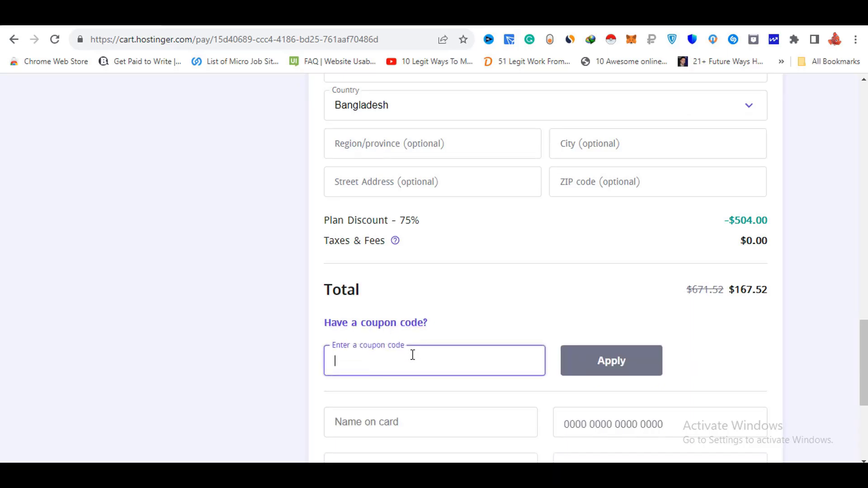
pyautogui.write('ONLINEHELP360')
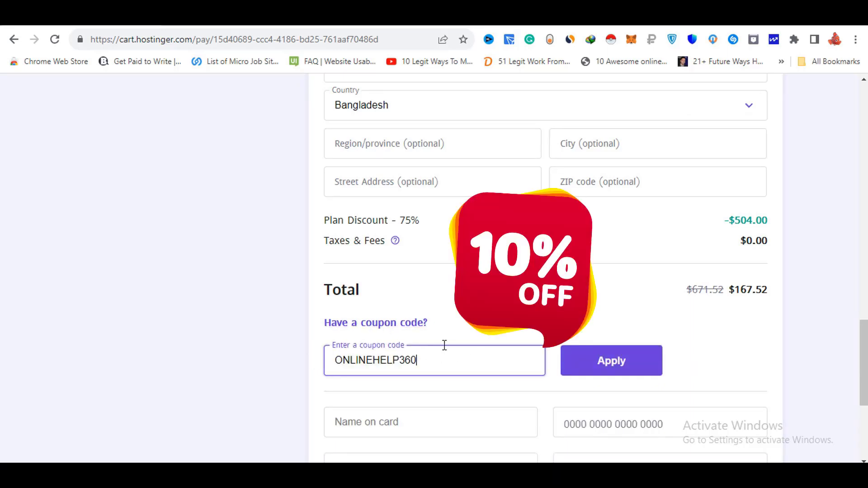
pyautogui.click(635, 365)
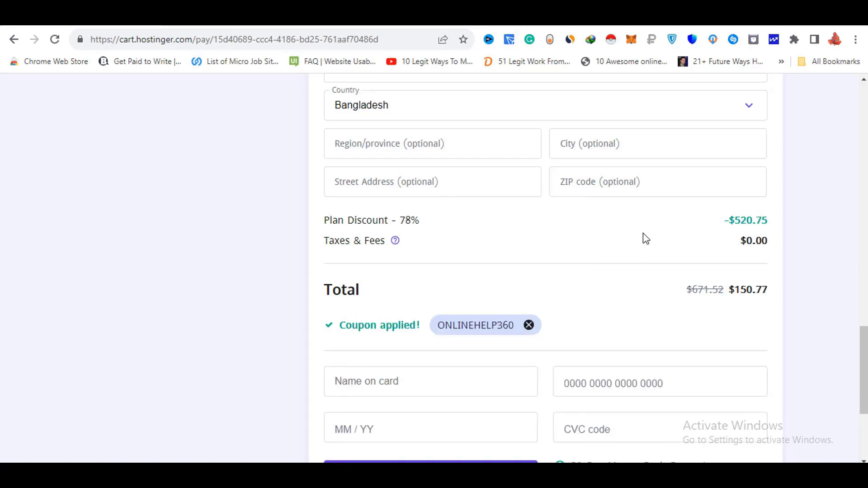
pyautogui.scroll(-5, 798, 254)
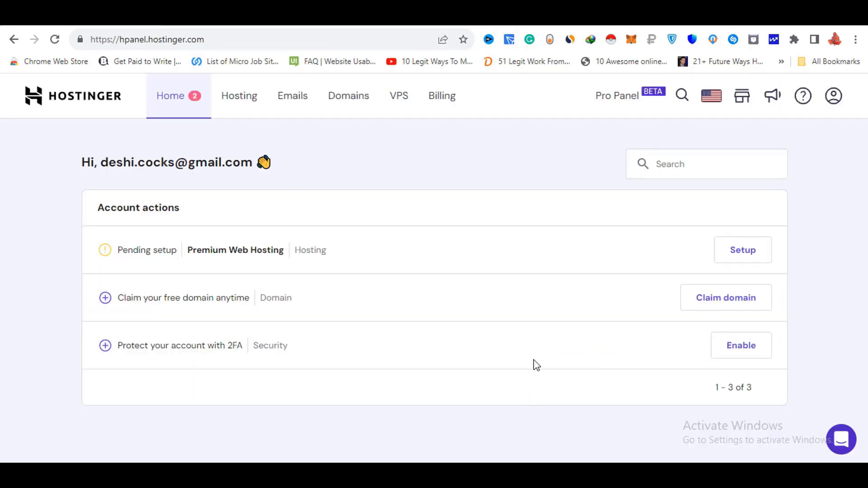
# Step: Start the pending Premium Web Hosting setup and skip the personalized experience survey
pyautogui.click(742, 250)
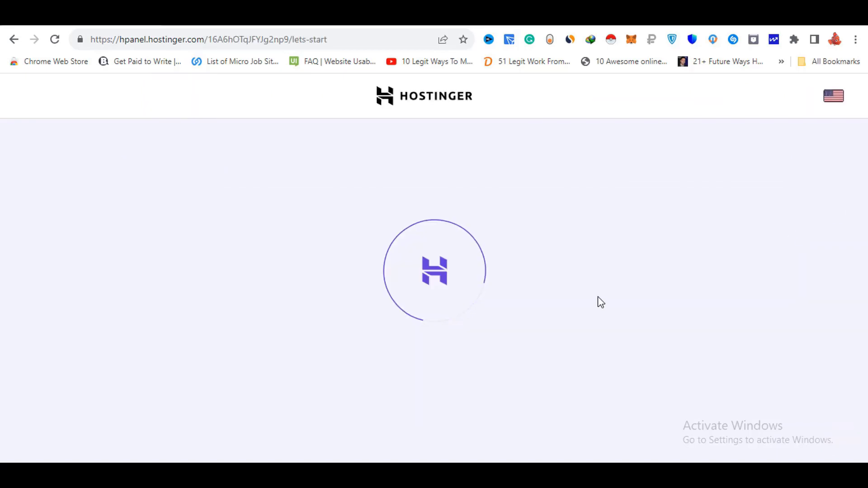
pyautogui.click(456, 409)
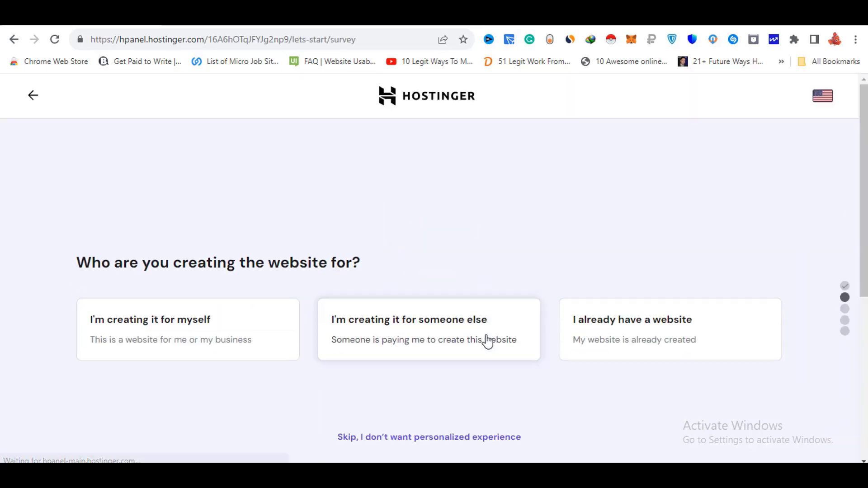
pyautogui.scroll(-5, 484, 342)
pyautogui.click(453, 222)
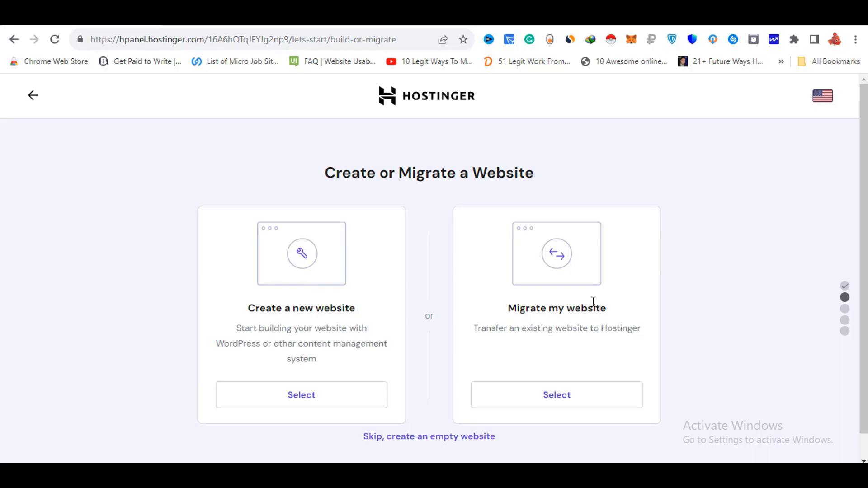
# Step: Choose to create a new website with Hostinger Builder with AI
pyautogui.click(305, 397)
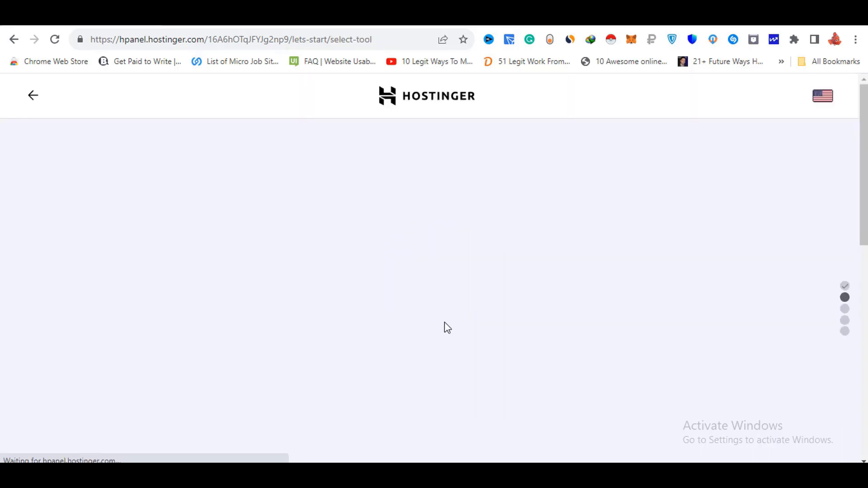
pyautogui.scroll(-2, 499, 284)
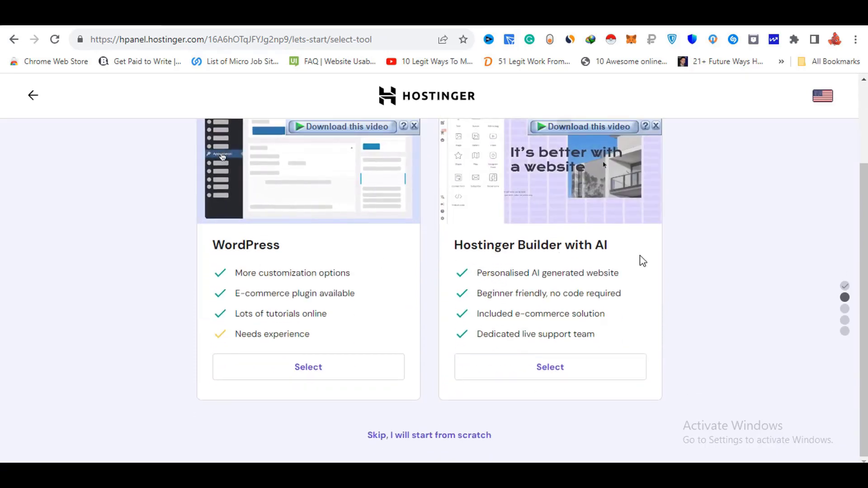
pyautogui.click(560, 368)
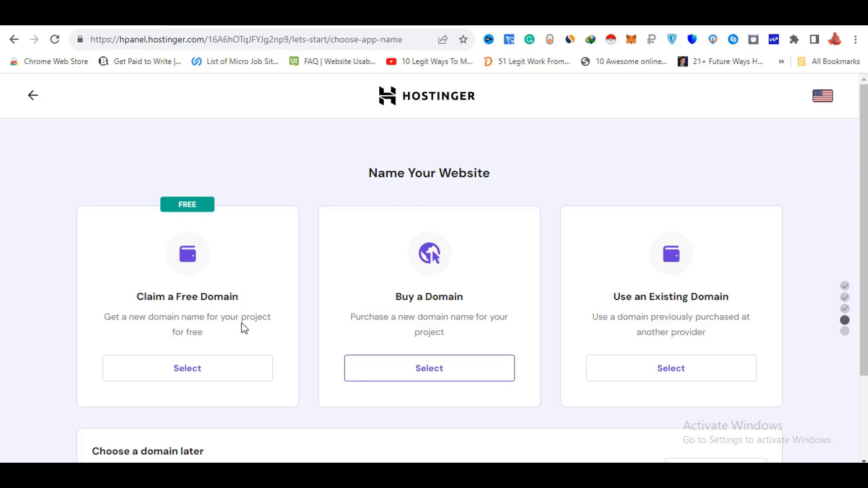
# Step: Claim the free domain ishaanmyportfolio.website by checking its availability, and continue to its registration
pyautogui.click(197, 375)
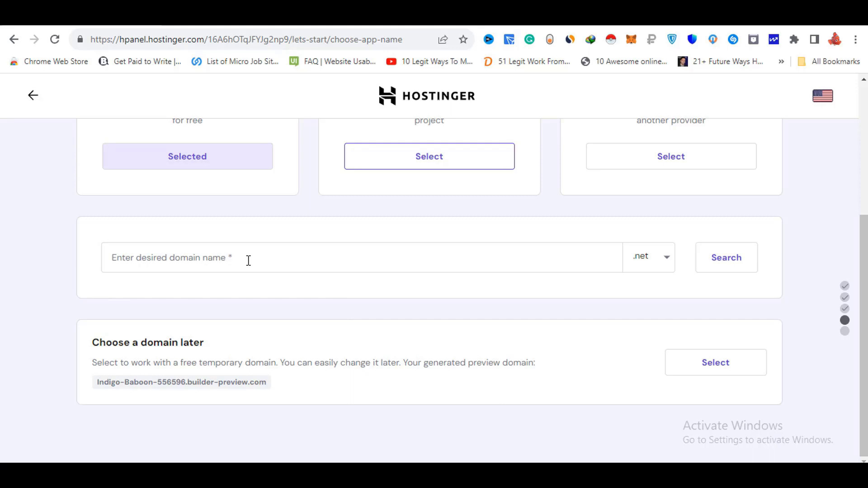
pyautogui.click(648, 256)
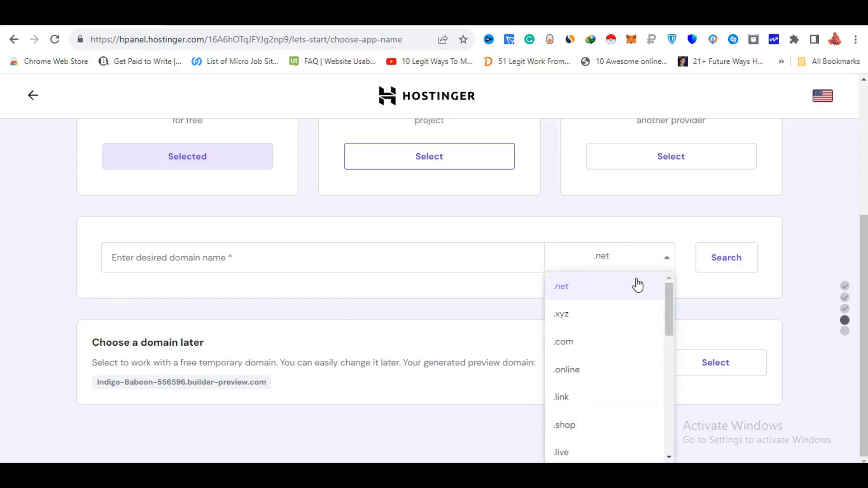
pyautogui.scroll(-10, 603, 350)
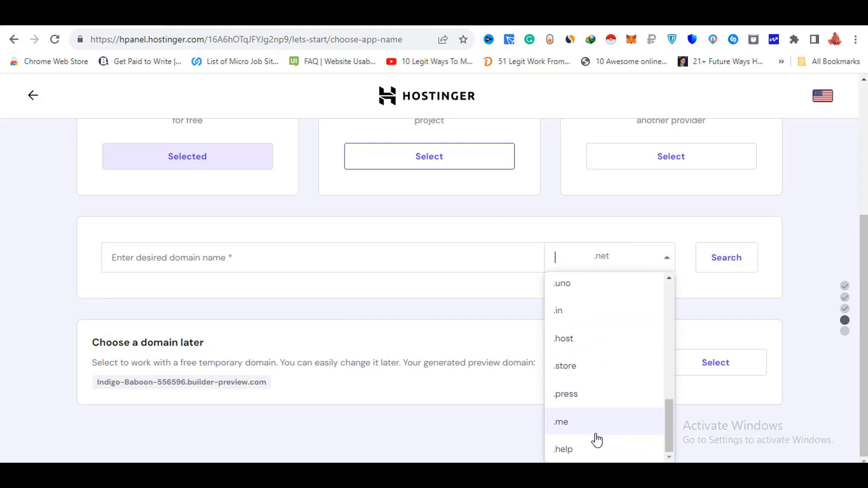
pyautogui.scroll(9, 596, 439)
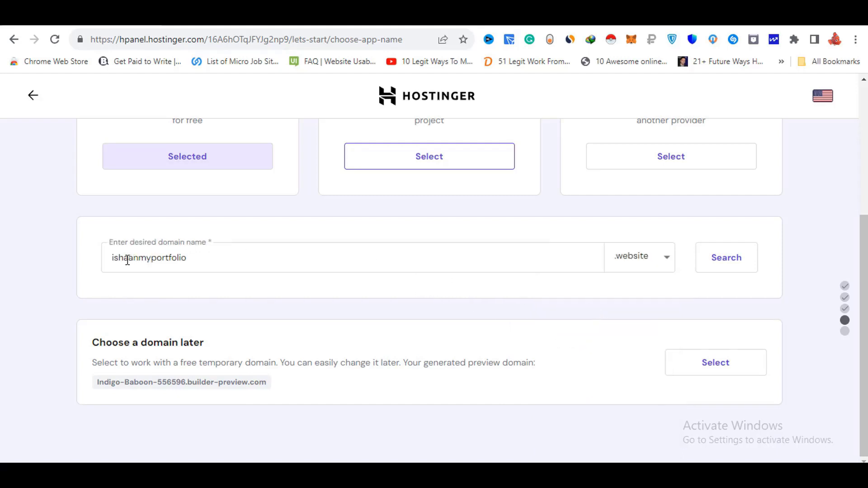
pyautogui.click(735, 261)
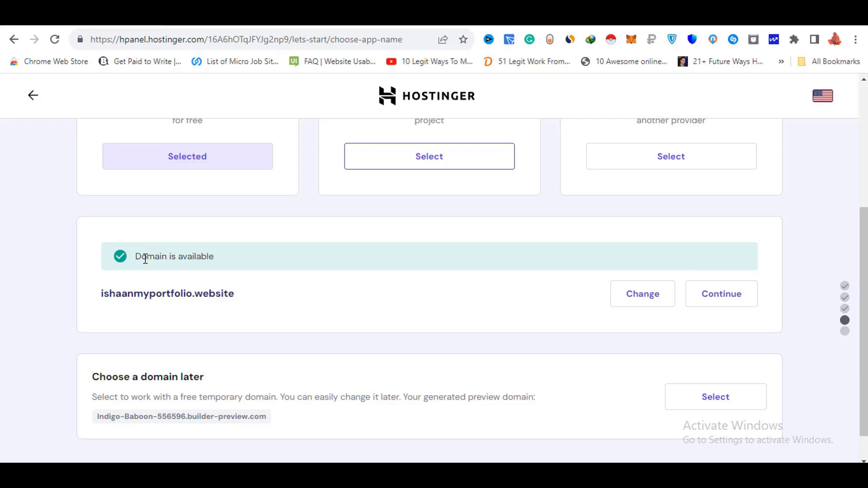
pyautogui.click(736, 302)
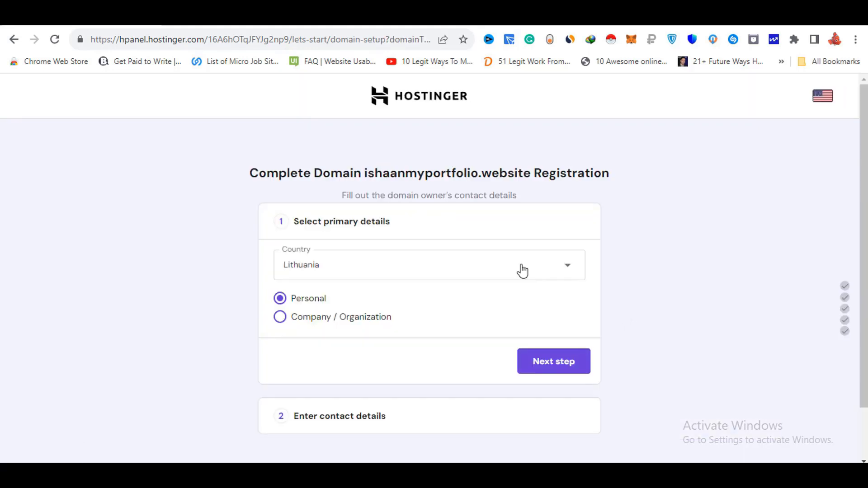
# Step: Select the domain owner's country for the registration and proceed to the contact details form
pyautogui.click(519, 269)
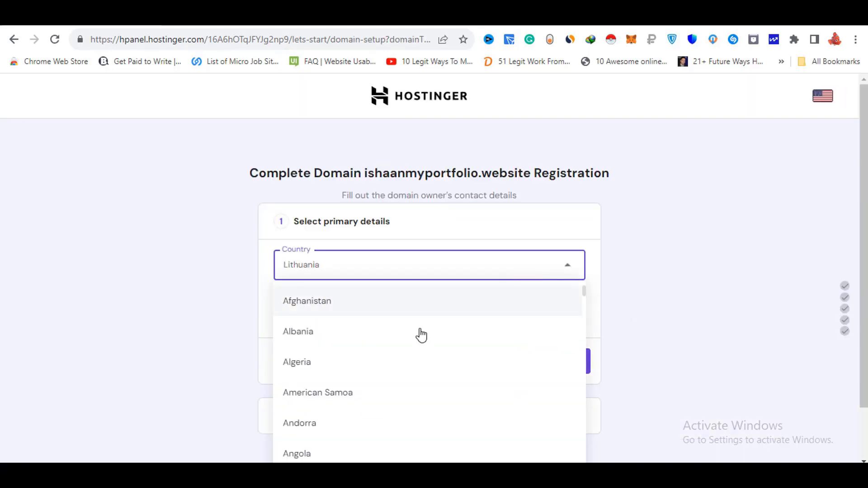
pyautogui.scroll(-10, 421, 335)
pyautogui.click(381, 401)
pyautogui.click(557, 306)
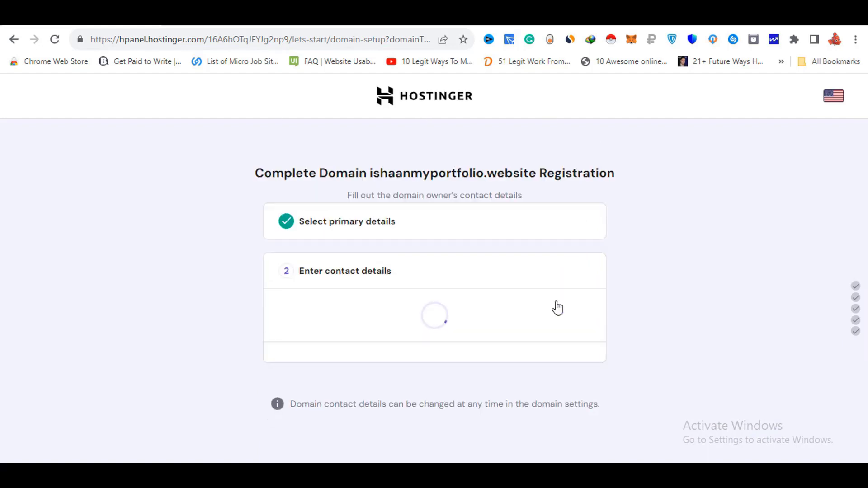
pyautogui.scroll(-3, 361, 383)
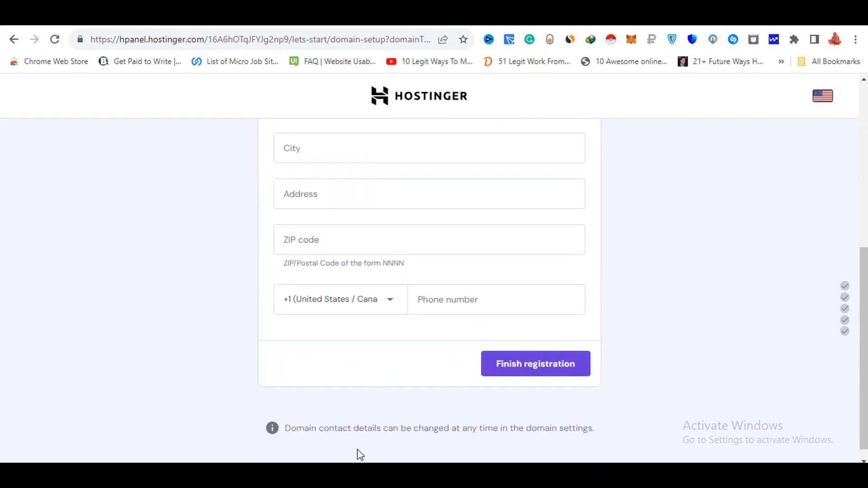
pyautogui.scroll(4, 382, 410)
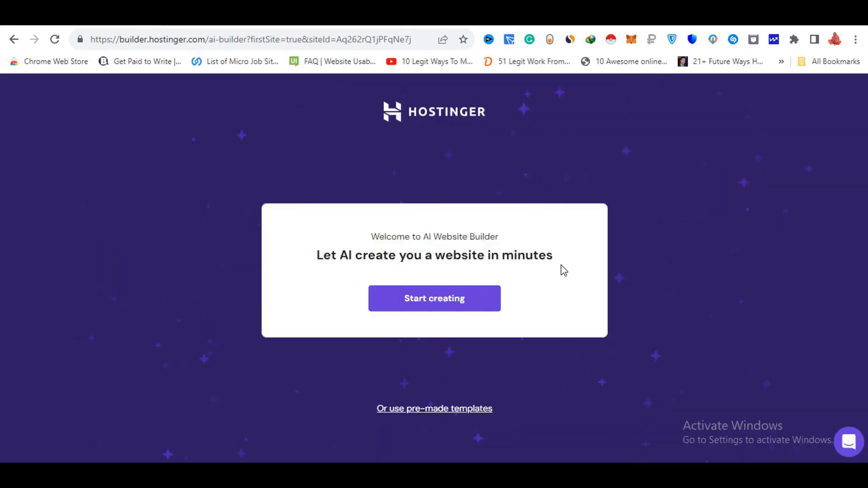
# Step: Choose pre-made templates instead of AI creation for the new website
pyautogui.click(482, 413)
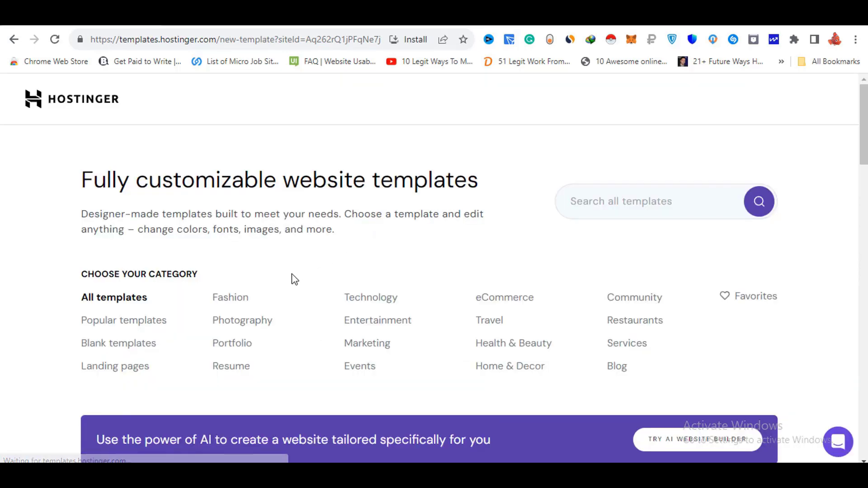
# Step: Browse the Portfolio category of templates and start building the website from the Brady template
pyautogui.click(231, 345)
pyautogui.scroll(-5, 307, 147)
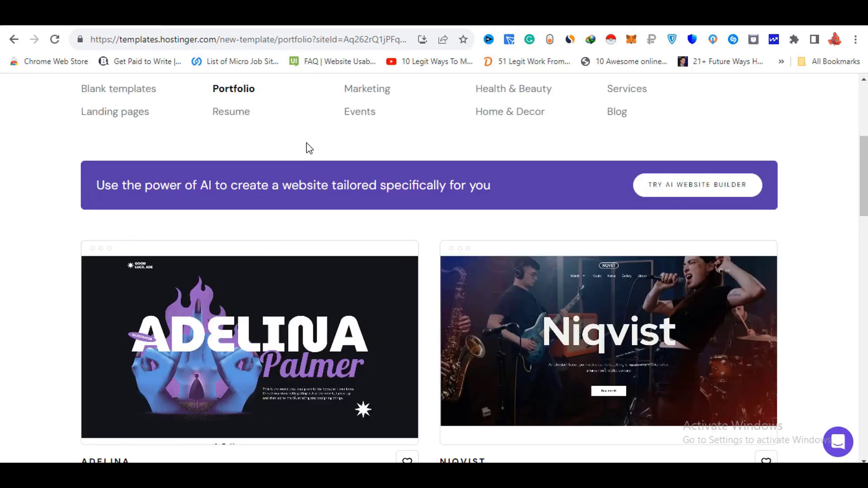
pyautogui.scroll(-10, 308, 146)
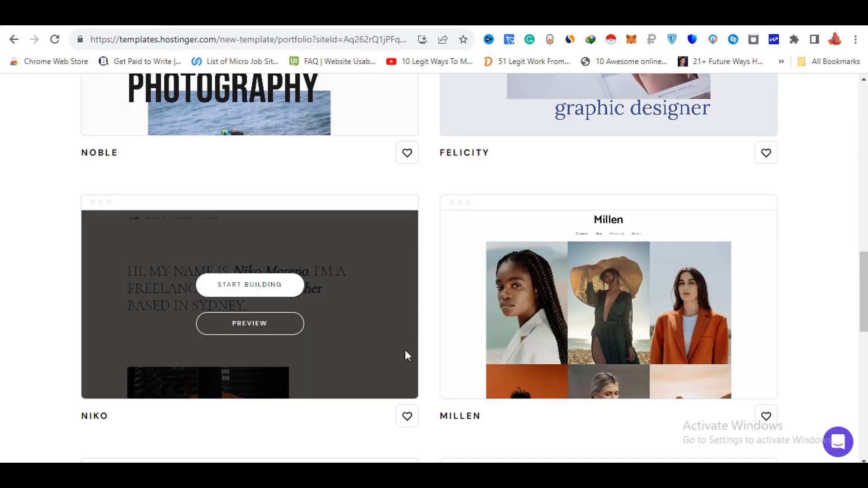
pyautogui.scroll(-9, 405, 354)
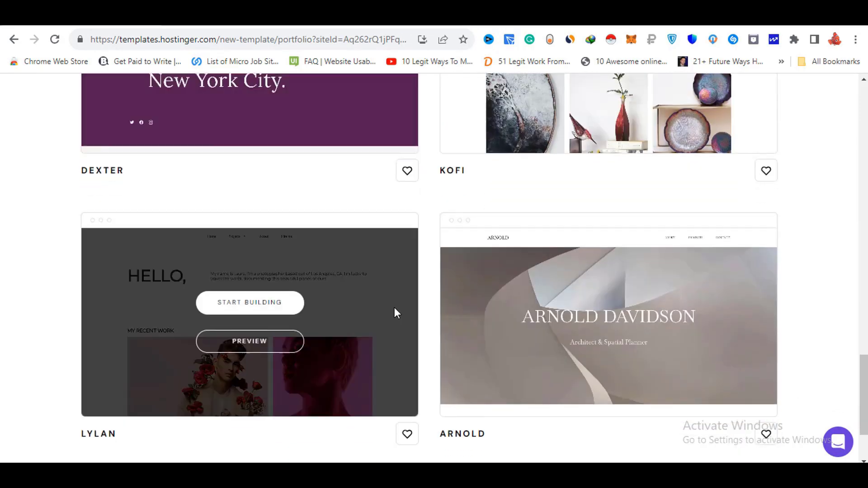
pyautogui.scroll(-2, 406, 324)
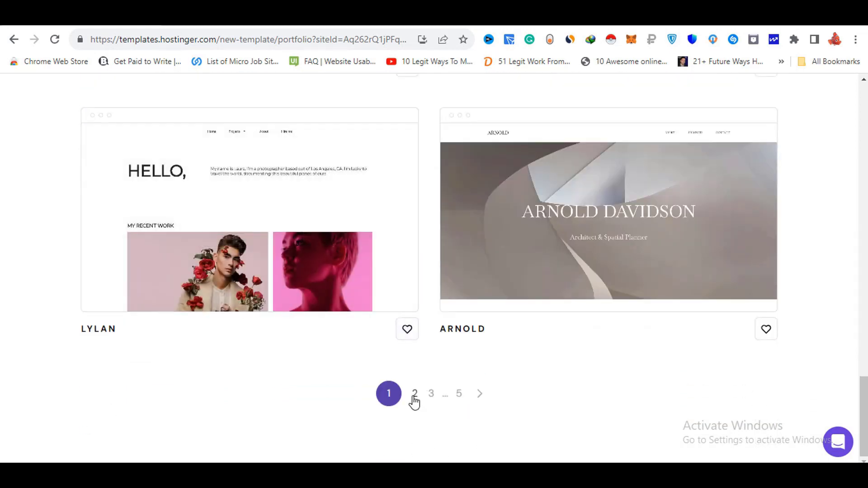
pyautogui.click(413, 393)
pyautogui.scroll(-15, 395, 341)
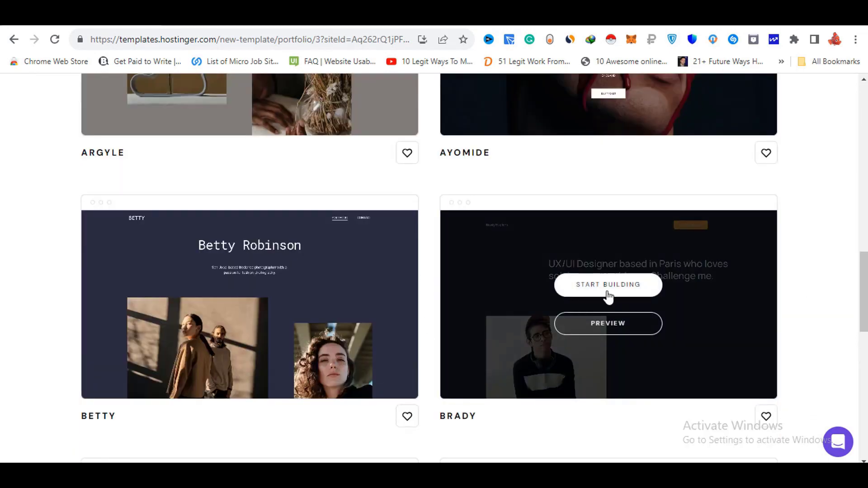
pyautogui.click(607, 294)
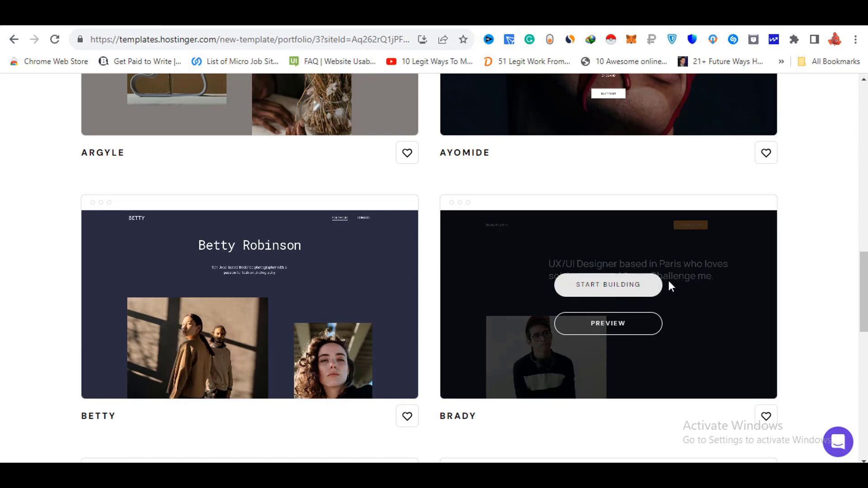
pyautogui.click(612, 292)
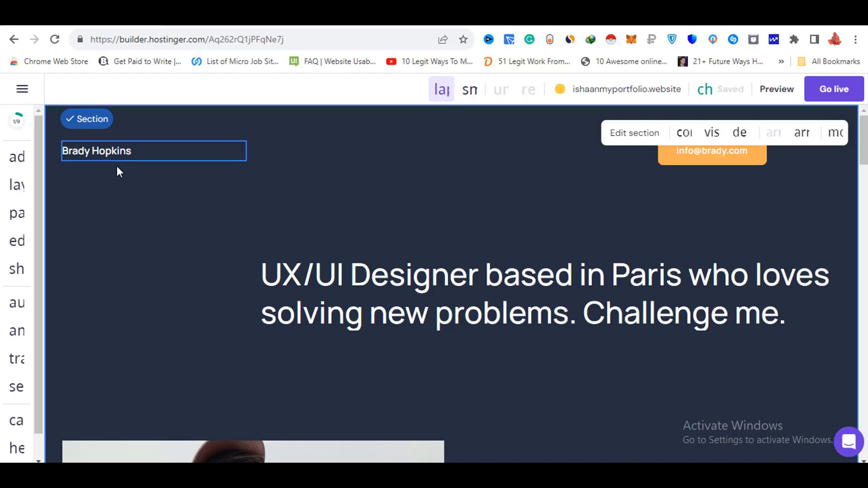
# Step: Look through the Brady template's sections, from the header and About text down to the footer
pyautogui.scroll(-12, 507, 267)
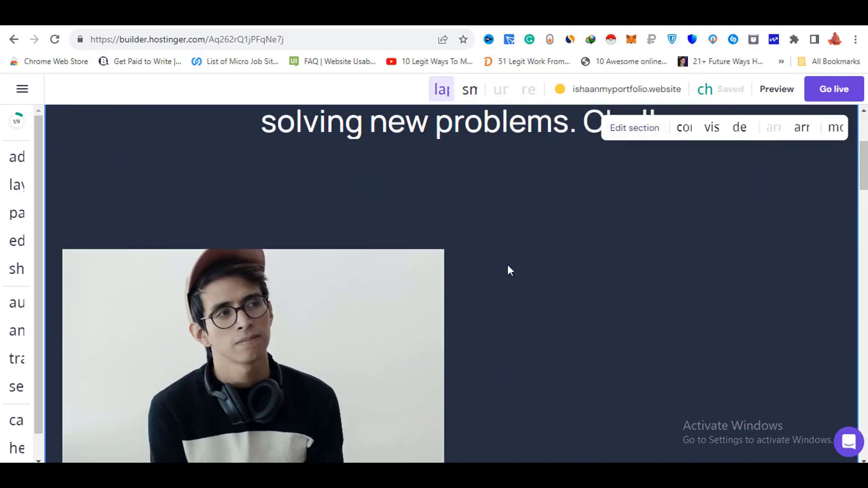
pyautogui.click(468, 268)
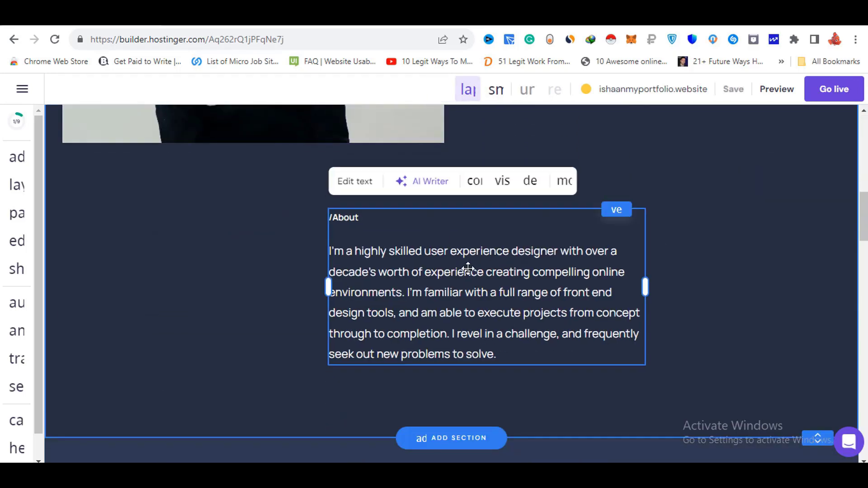
pyautogui.scroll(-5, 469, 298)
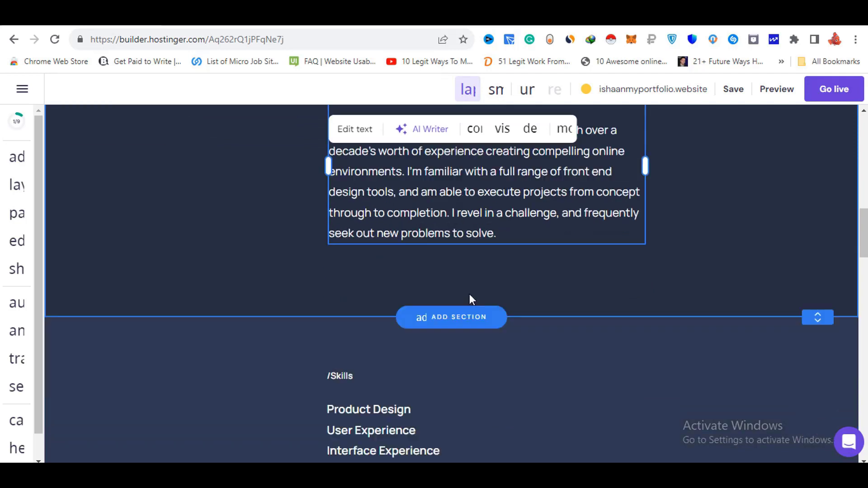
pyautogui.scroll(-12, 474, 306)
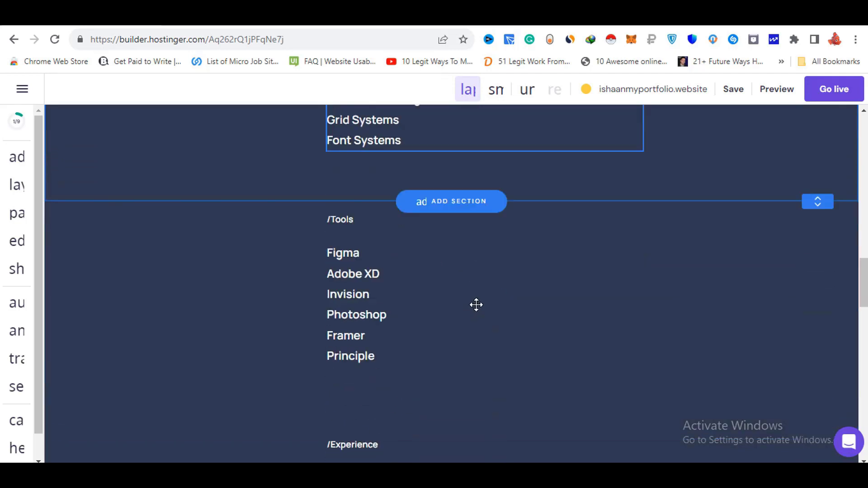
pyautogui.scroll(-13, 476, 306)
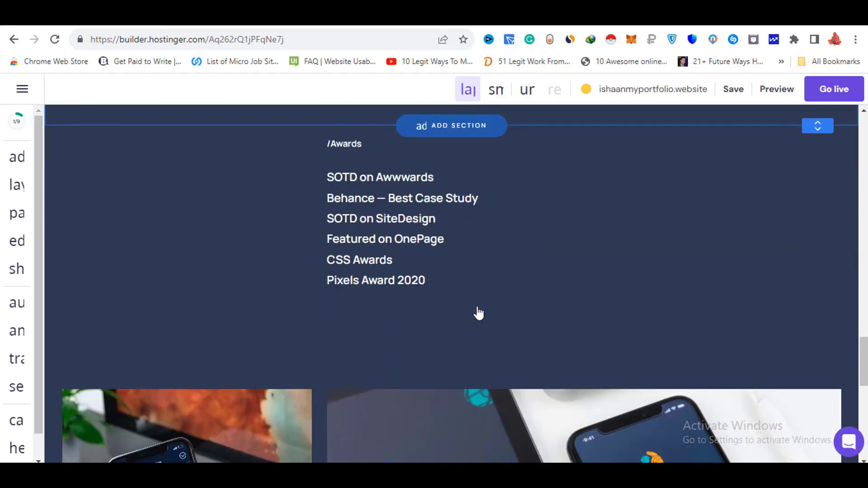
pyautogui.scroll(-1, 457, 418)
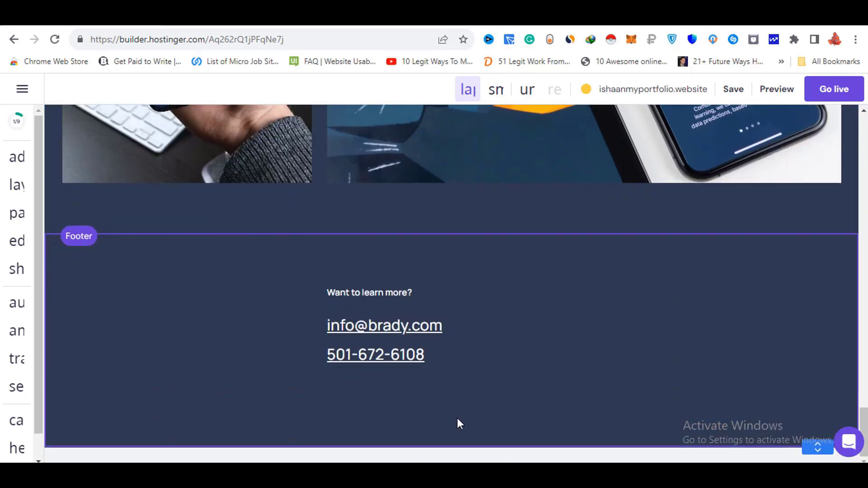
pyautogui.scroll(20, 459, 415)
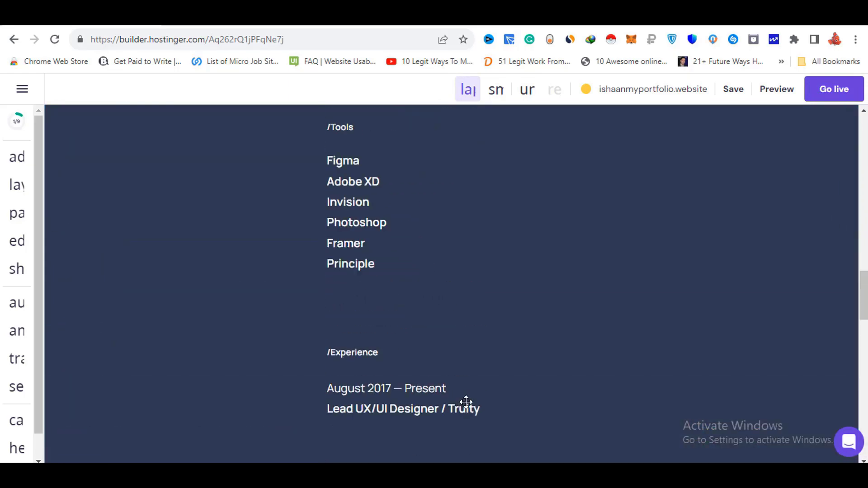
pyautogui.scroll(10, 467, 399)
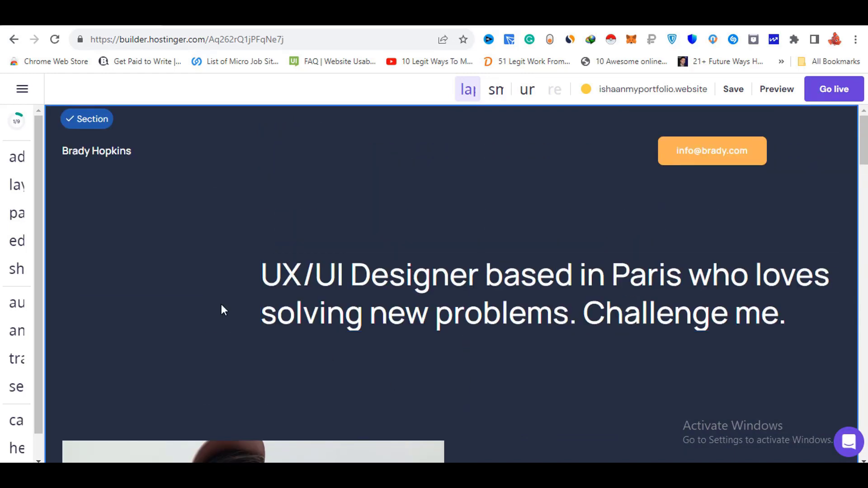
# Step: Replace the placeholder name in the page header with the portfolio owner's first name
pyautogui.click(122, 152)
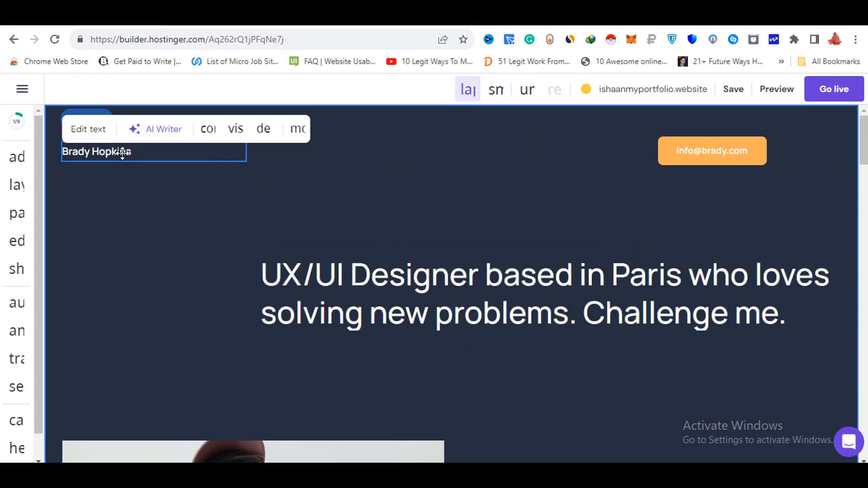
pyautogui.click(123, 154)
pyautogui.hotkey('ctrl', 'a')
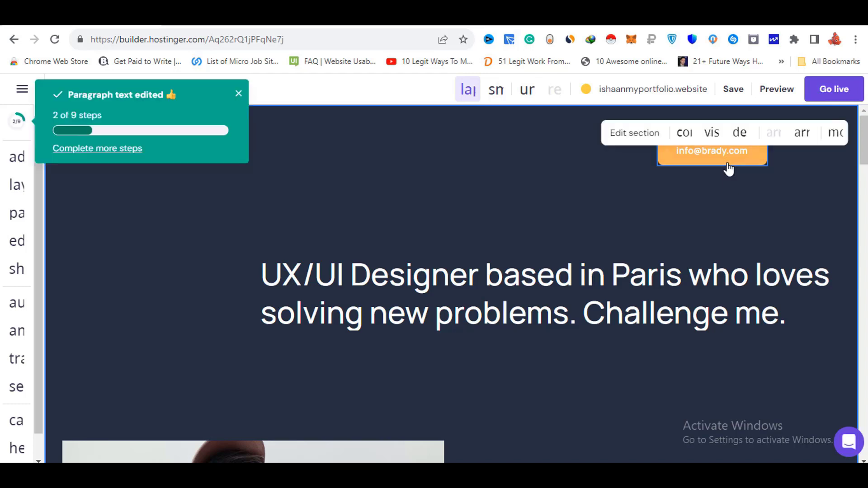
# Step: Replace the orange header button's text with the owner's contact e-mail address
pyautogui.click(728, 156)
pyautogui.click(728, 156)
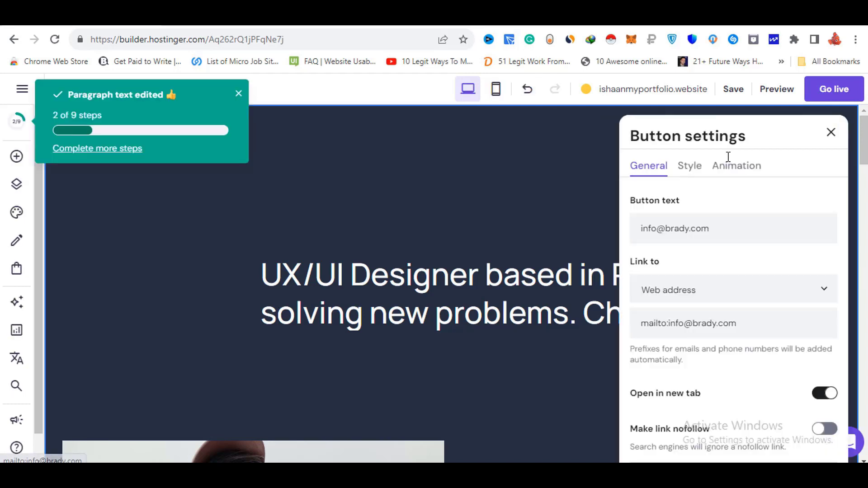
pyautogui.doubleClick(723, 231)
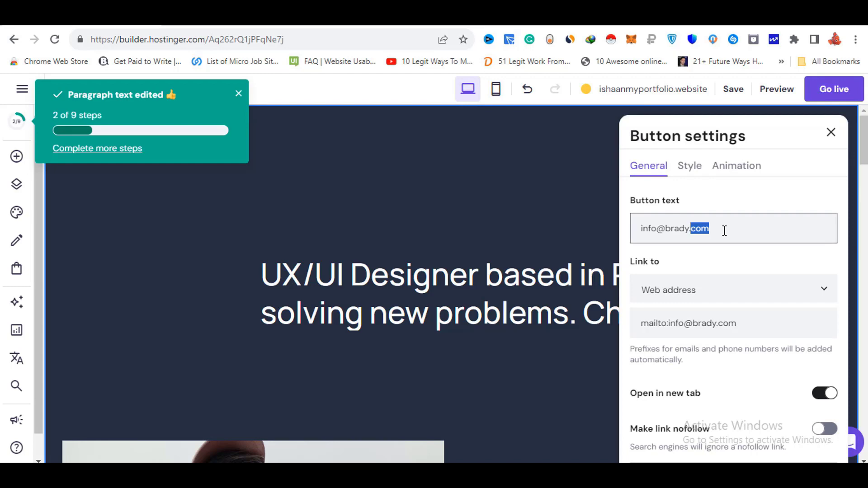
pyautogui.hotkey('ctrl', 'a')
pyautogui.hotkey('ctrl', 'v')
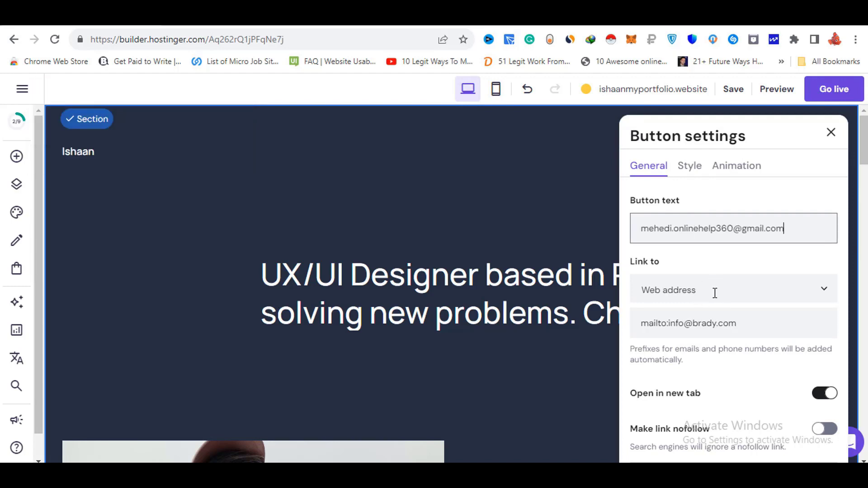
pyautogui.click(715, 294)
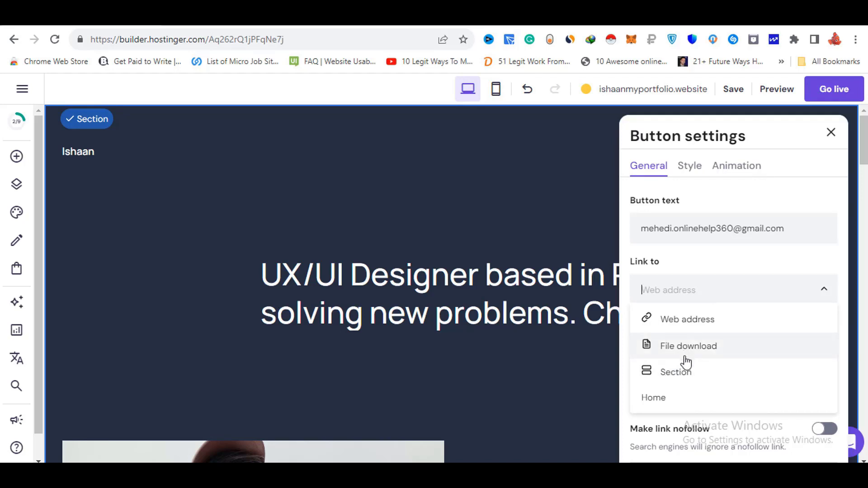
pyautogui.click(692, 319)
pyautogui.click(754, 322)
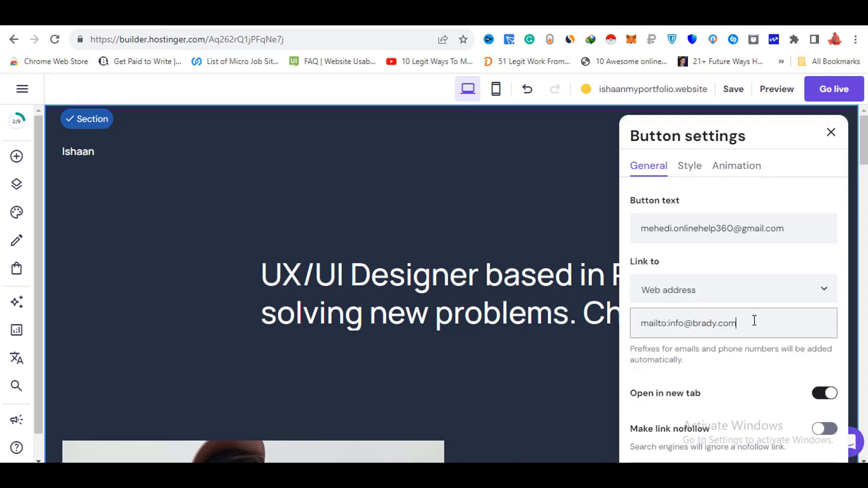
pyautogui.hotkey('ctrl', 'a')
pyautogui.write('www.onlinehelp360.co')
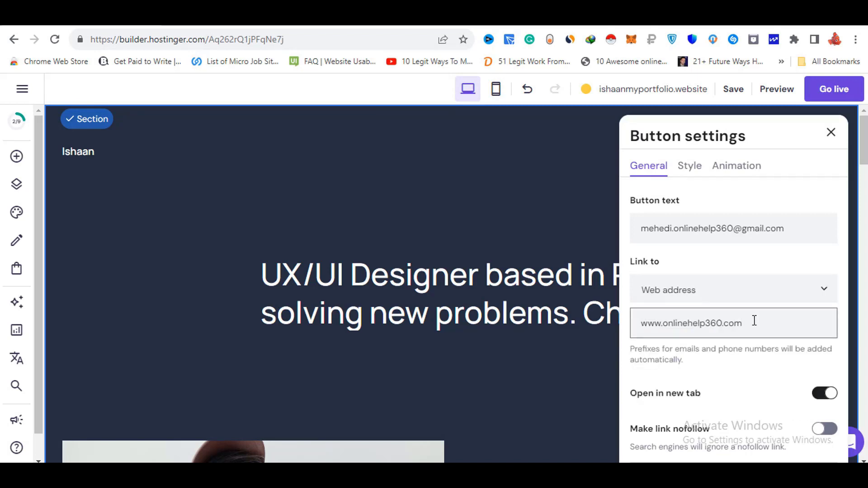
pyautogui.scroll(-3, 754, 321)
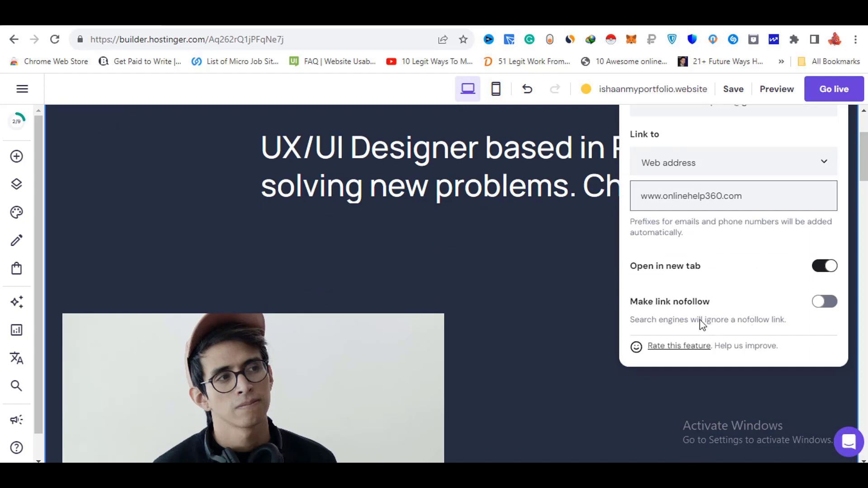
pyautogui.click(569, 284)
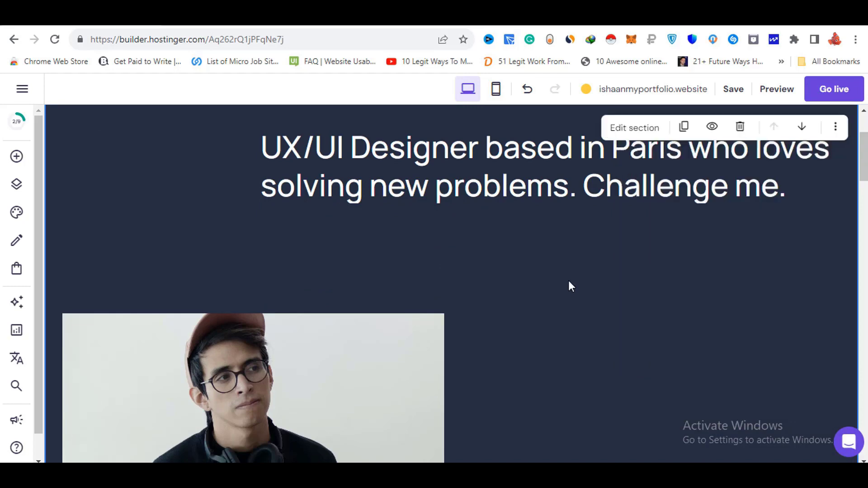
# Step: Widen the header button on both sides so the full e-mail text fits inside it
pyautogui.scroll(3, 679, 353)
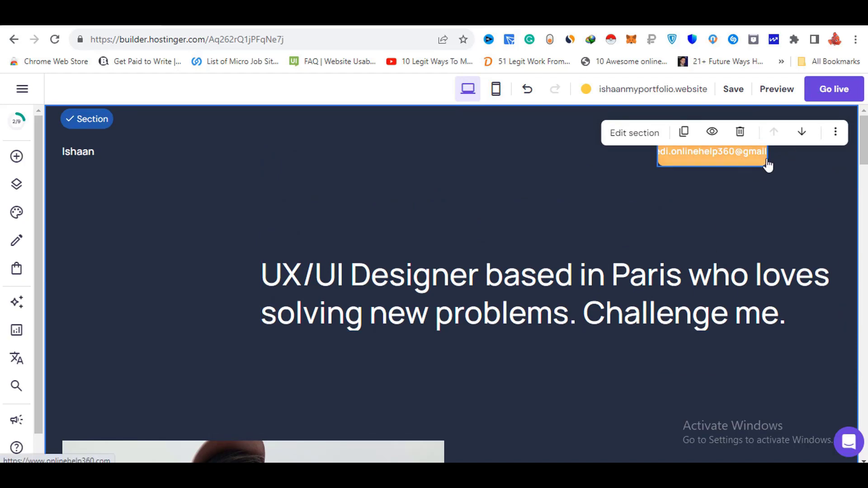
pyautogui.click(755, 163)
pyautogui.moveTo(771, 153); pyautogui.dragTo(808, 152)
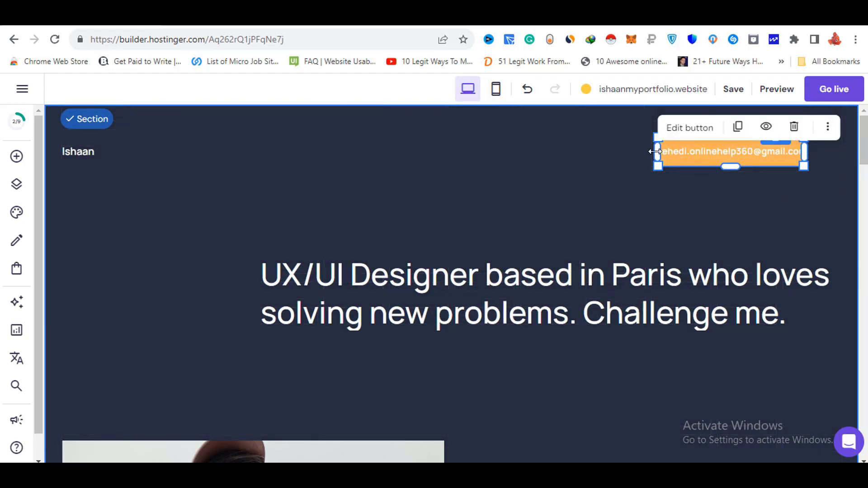
pyautogui.moveTo(657, 151); pyautogui.dragTo(624, 150)
pyautogui.click(620, 210)
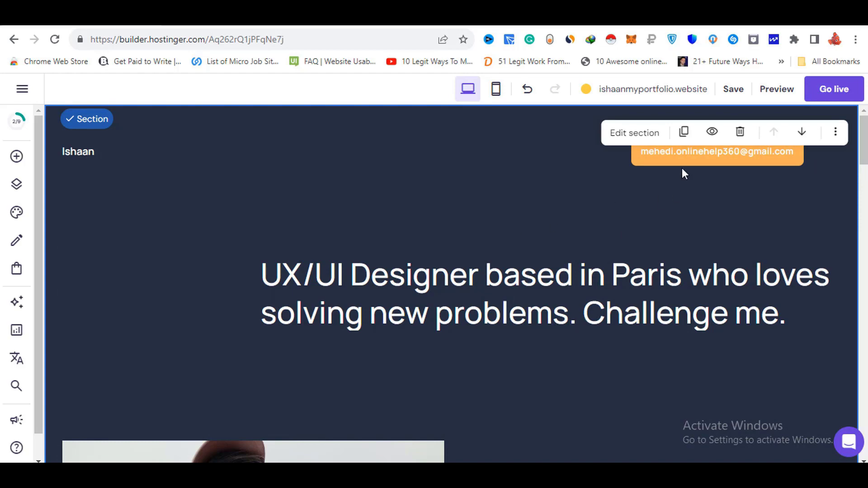
# Step: Change the main heading to "Structural Civil Engineer in BD who loves solving new problems. Challenge me."
pyautogui.scroll(-12, 368, 228)
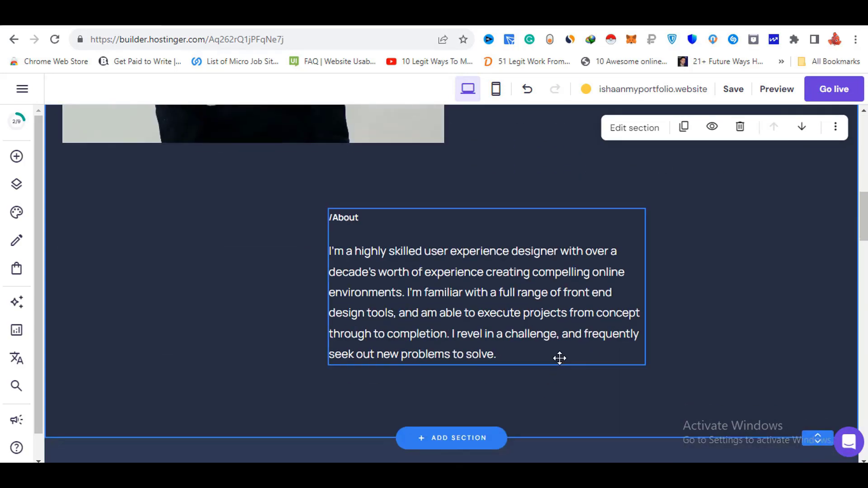
pyautogui.scroll(10, 560, 359)
pyautogui.click(533, 252)
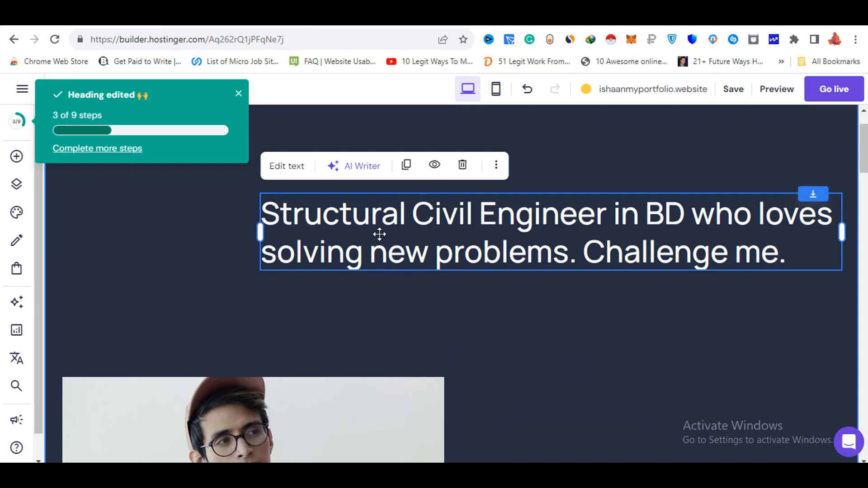
# Step: Replace the portrait photo below the main heading with a free stock image found by searching for "civil enginners"
pyautogui.scroll(-10, 530, 361)
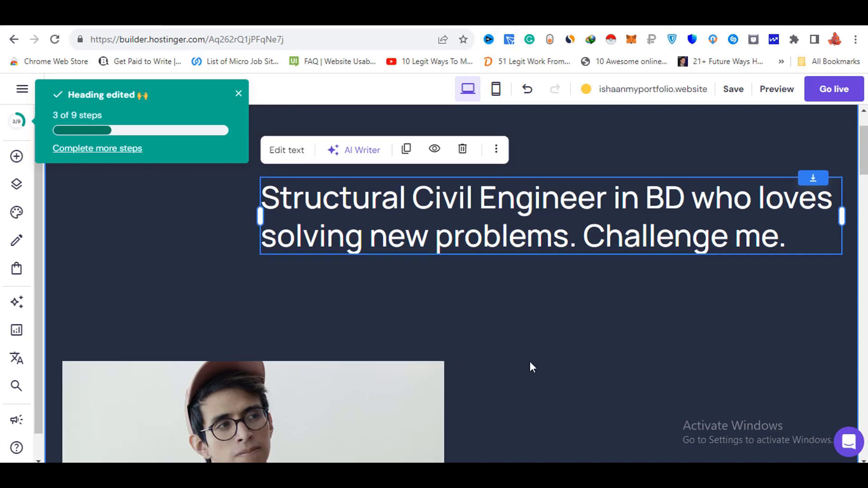
pyautogui.scroll(6, 268, 307)
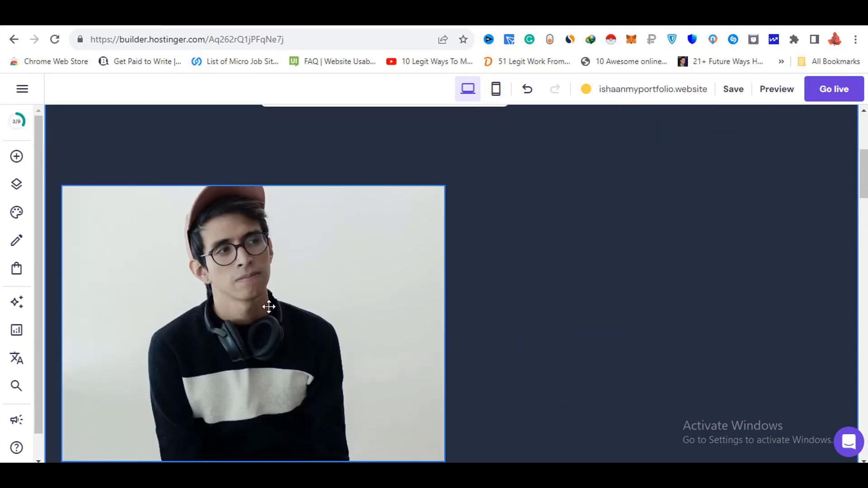
pyautogui.click(334, 281)
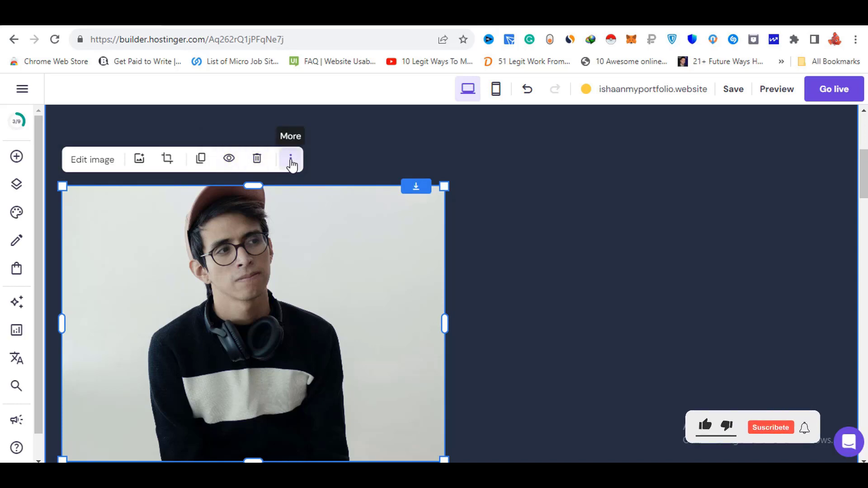
pyautogui.click(290, 160)
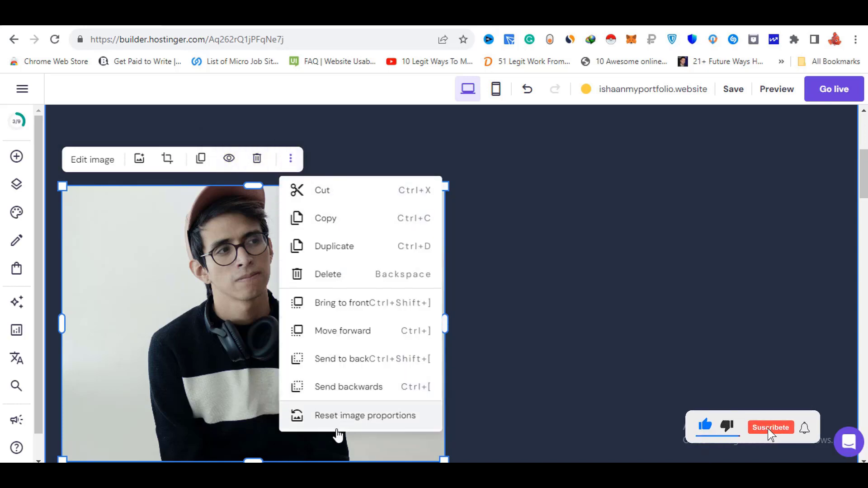
pyautogui.click(138, 160)
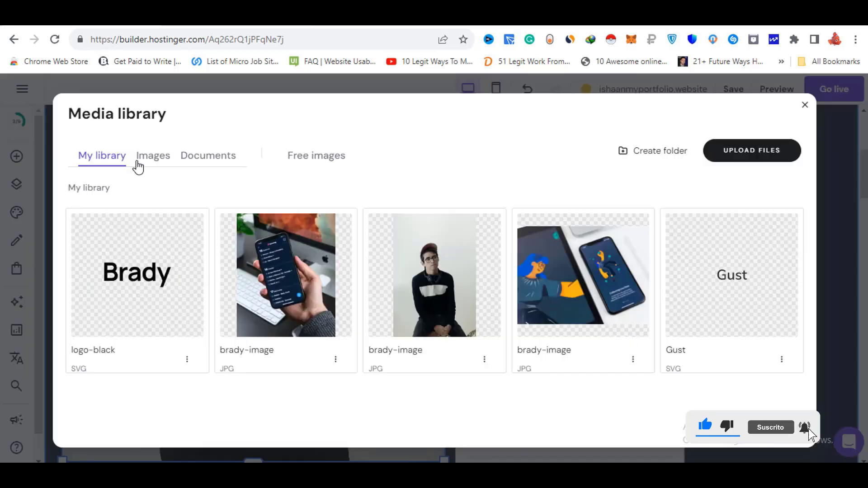
pyautogui.click(316, 159)
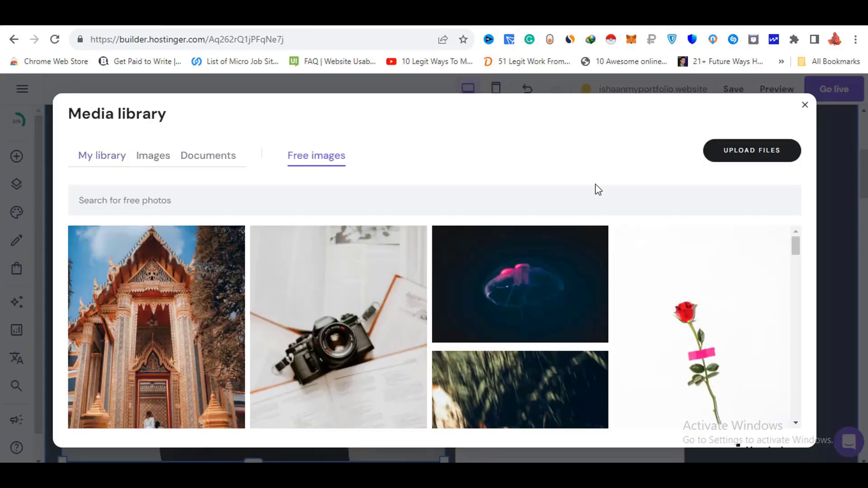
pyautogui.click(356, 200)
pyautogui.write('civil enginners')
pyautogui.click(345, 284)
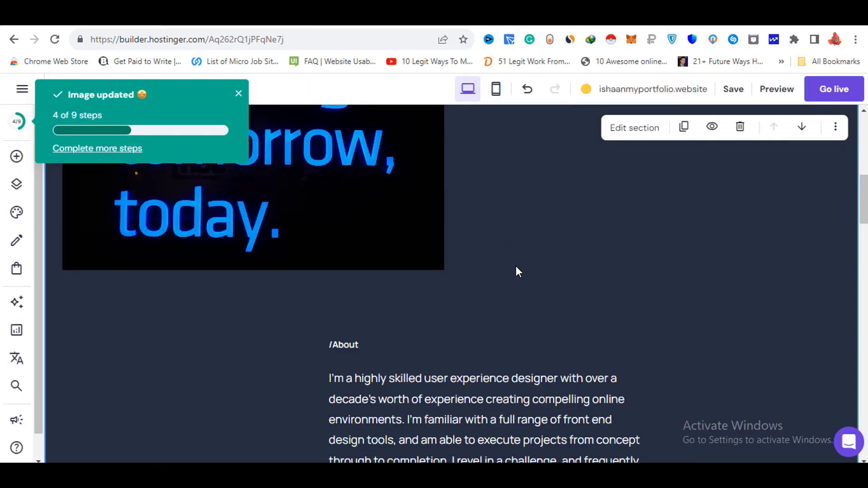
# Step: Browse the section types that can be added below the Tools section, from Blog through Terms and conditions, without adding one
pyautogui.scroll(-3, 516, 267)
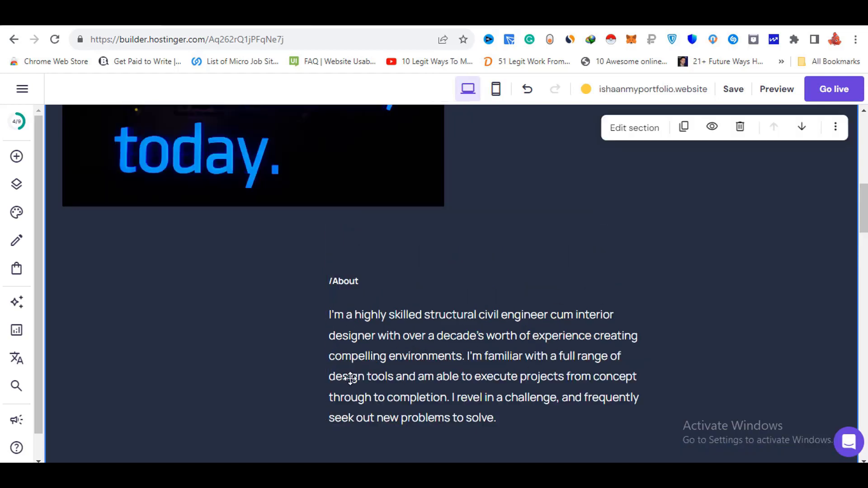
pyautogui.scroll(-5, 500, 348)
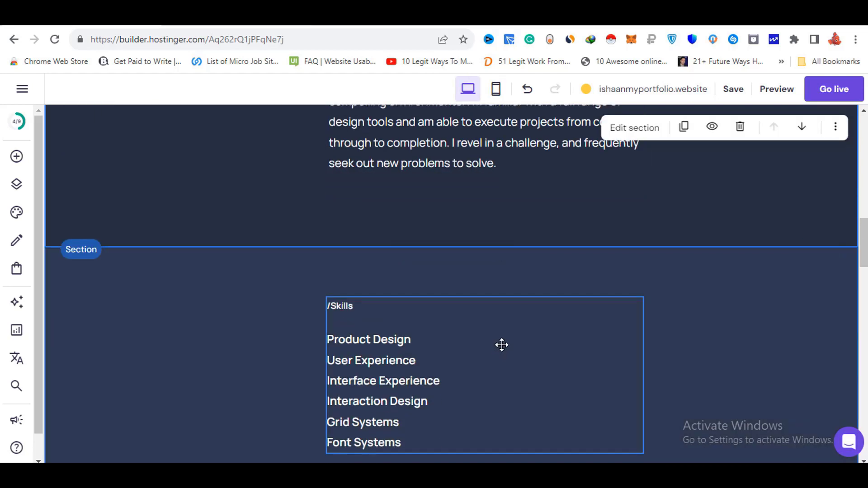
pyautogui.scroll(-2, 501, 344)
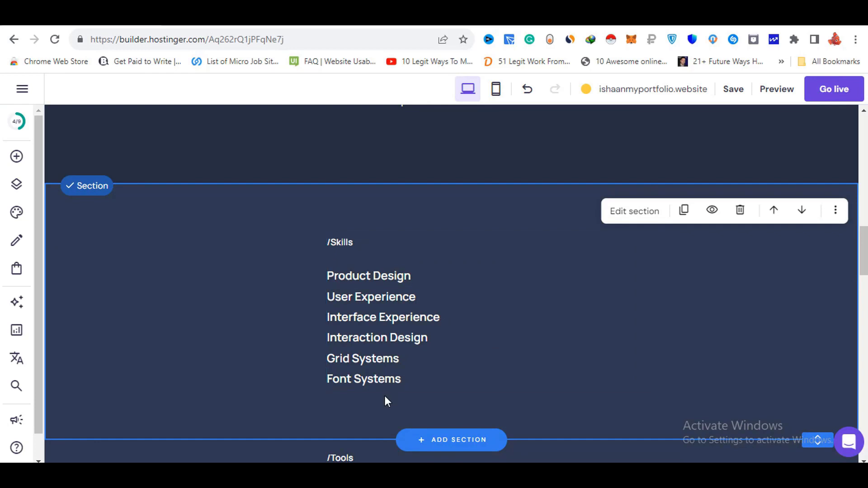
pyautogui.scroll(-5, 420, 335)
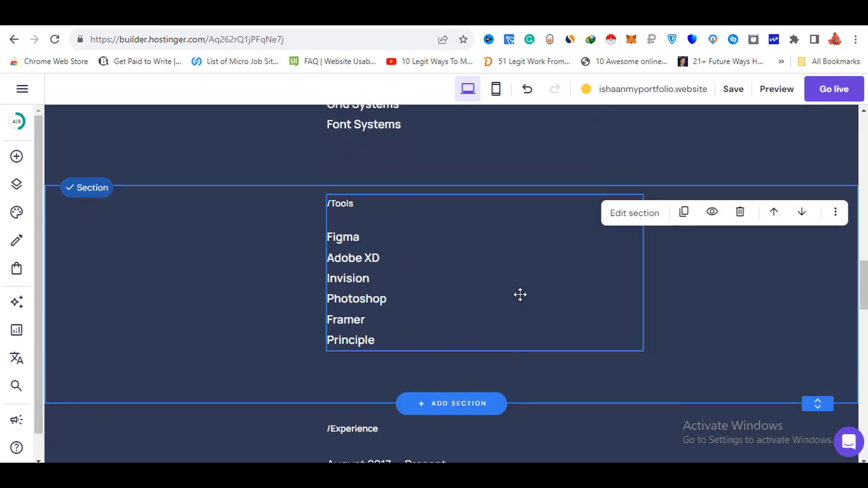
pyautogui.scroll(-2, 520, 295)
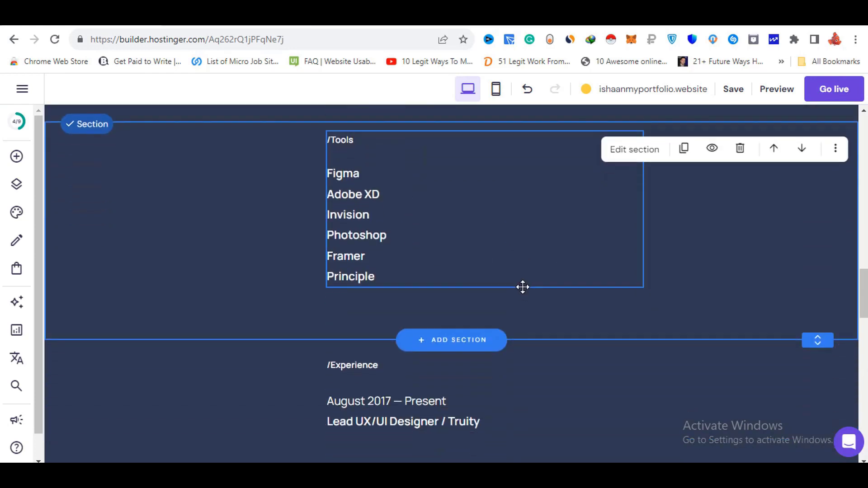
pyautogui.click(467, 345)
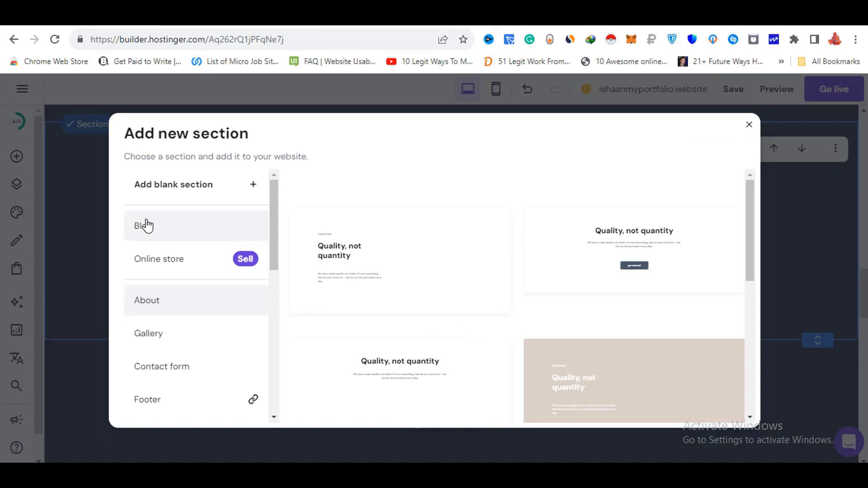
pyautogui.scroll(-4, 154, 289)
pyautogui.scroll(4, 155, 317)
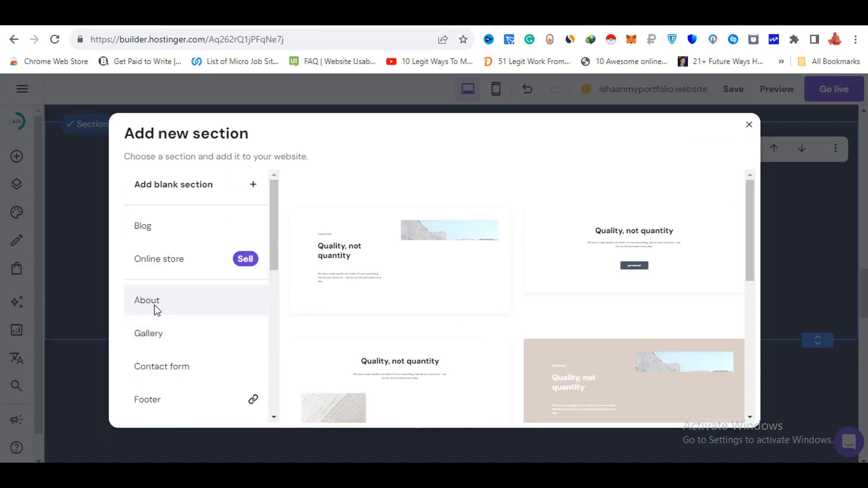
pyautogui.scroll(-4, 165, 290)
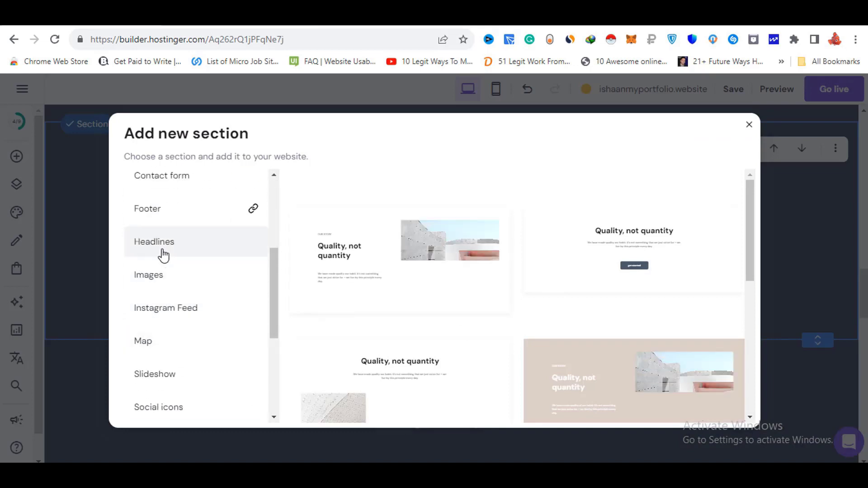
pyautogui.scroll(-3, 164, 255)
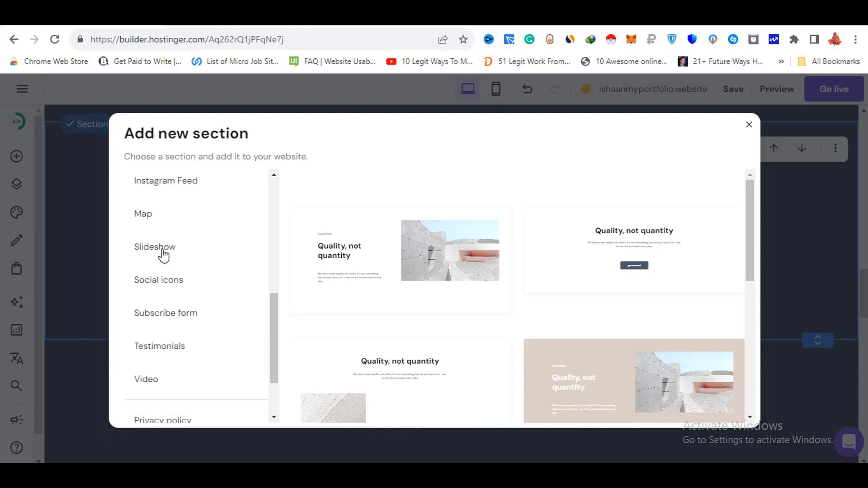
pyautogui.scroll(-2, 153, 252)
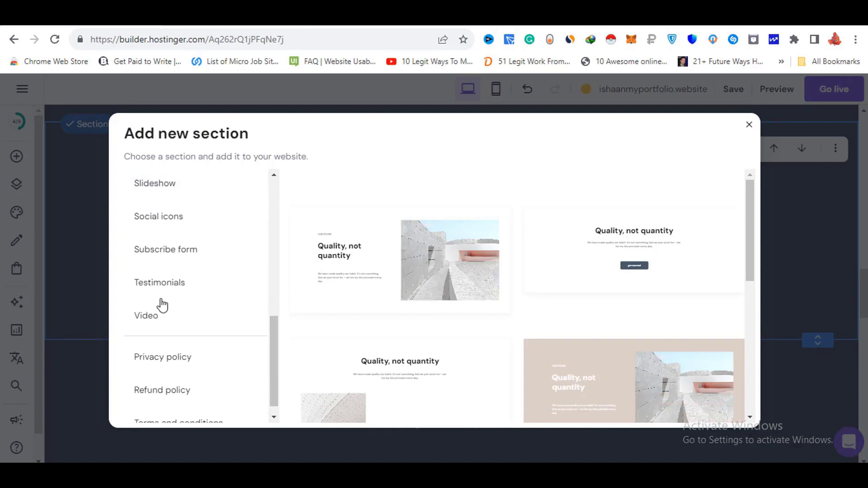
pyautogui.scroll(-1, 163, 343)
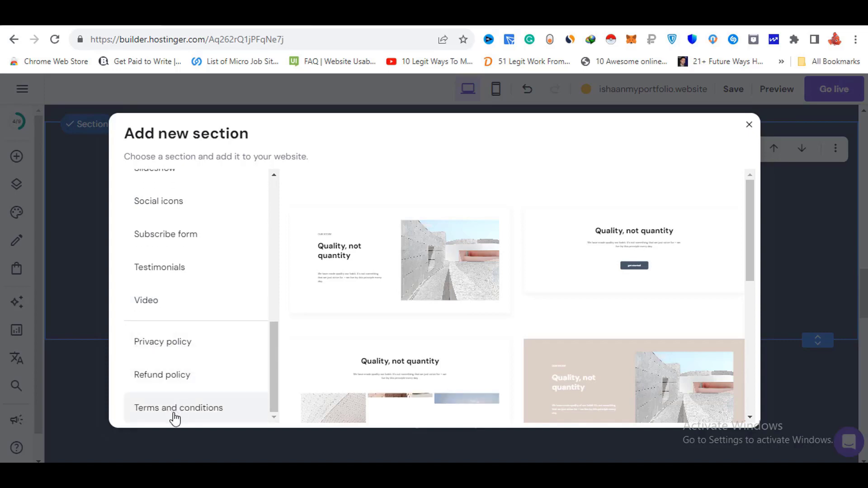
pyautogui.scroll(3, 169, 343)
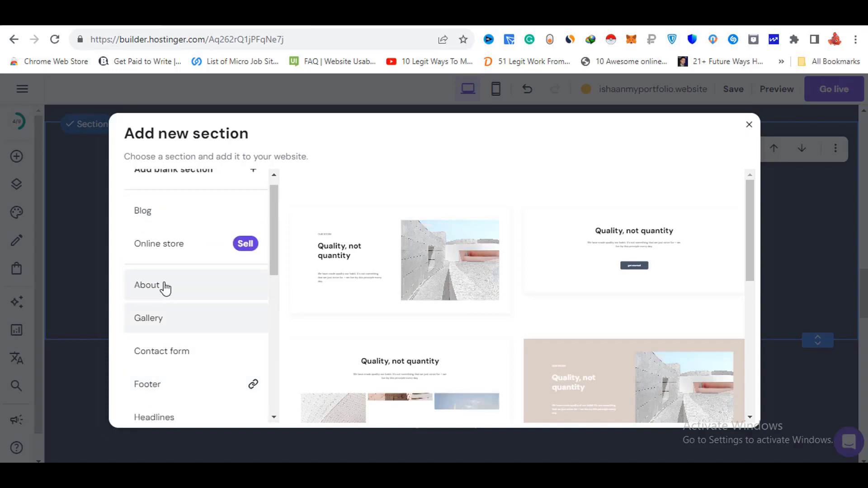
pyautogui.click(749, 126)
# Step: Look through all the page elements that can be added, from Text and Button to Embed code and Product search
pyautogui.click(16, 157)
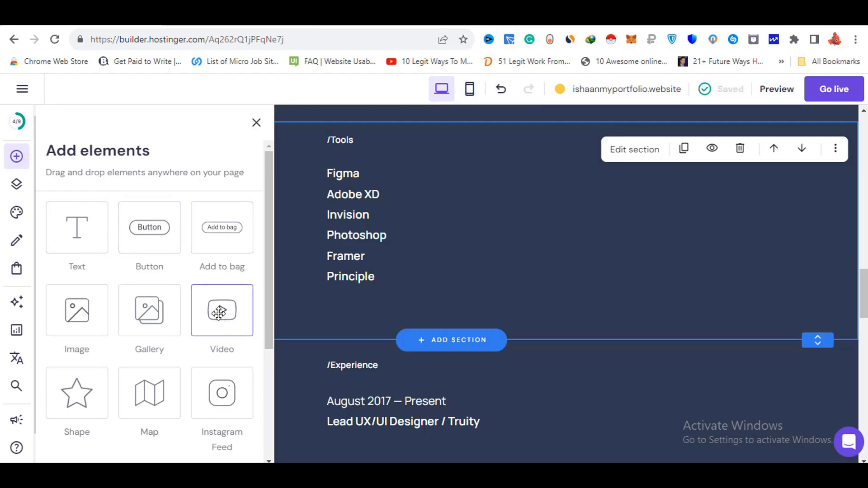
pyautogui.scroll(-2, 219, 312)
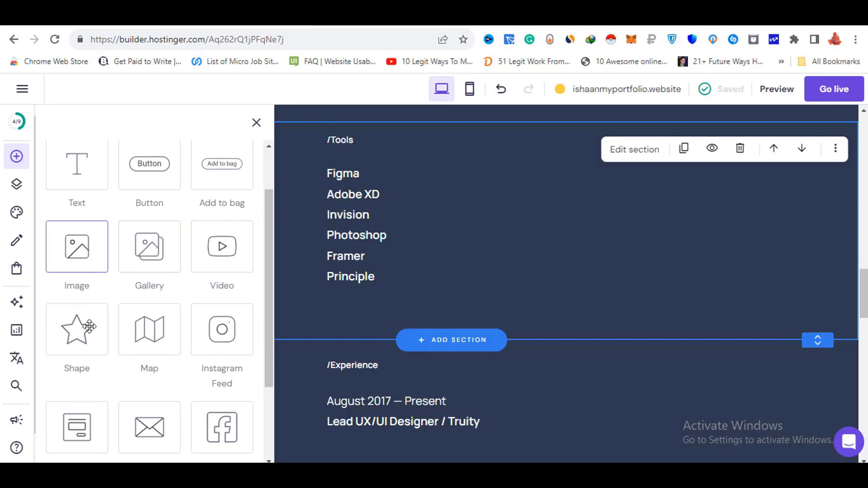
pyautogui.scroll(-3, 191, 331)
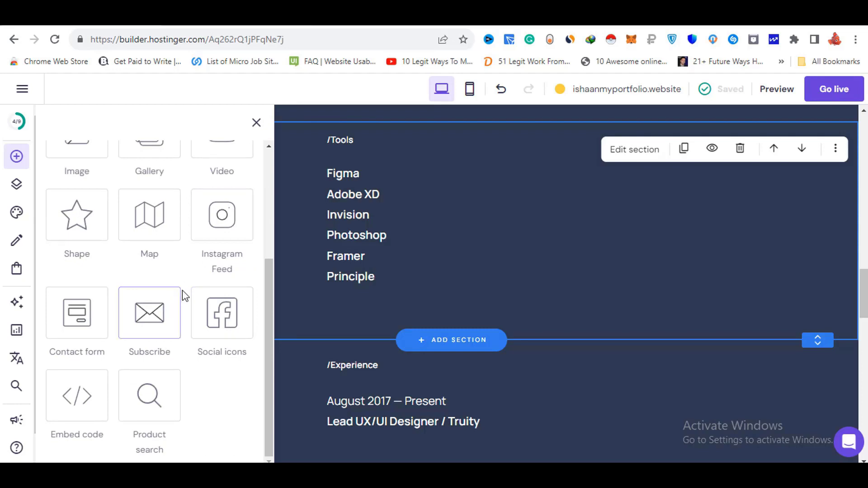
# Step: Examine the website-wide style settings for colors, text, buttons and animations
pyautogui.click(17, 213)
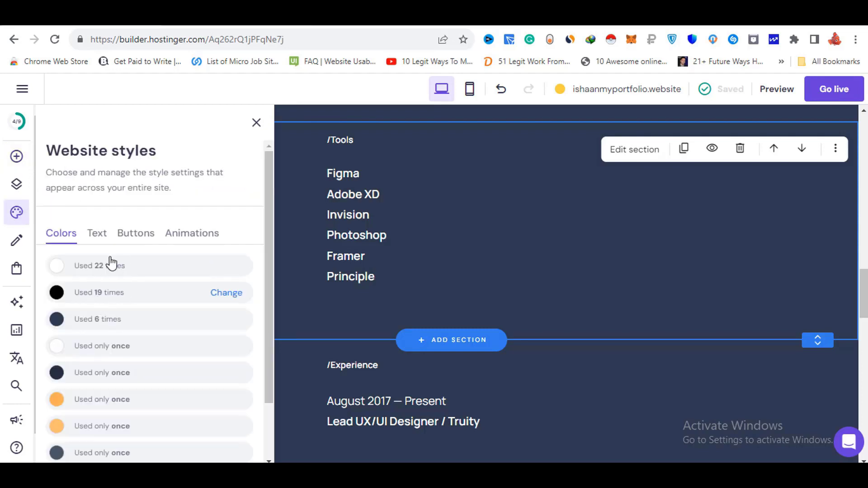
pyautogui.click(98, 236)
pyautogui.click(140, 236)
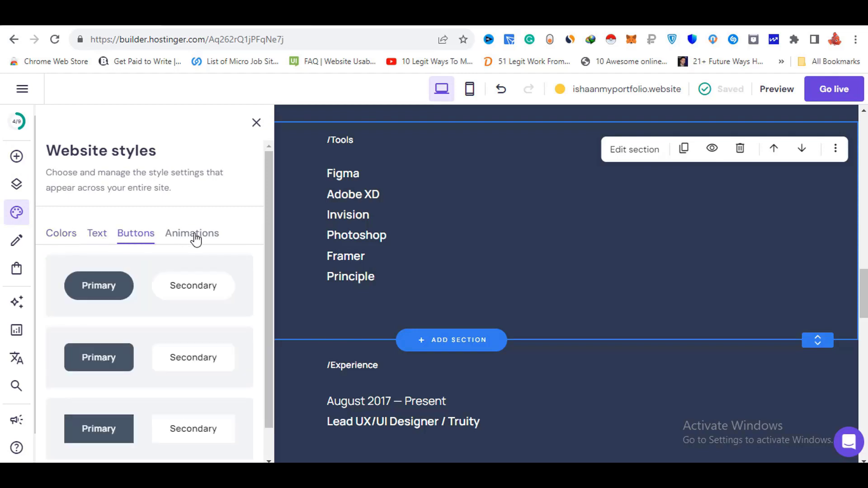
pyautogui.click(194, 237)
pyautogui.scroll(-2, 152, 338)
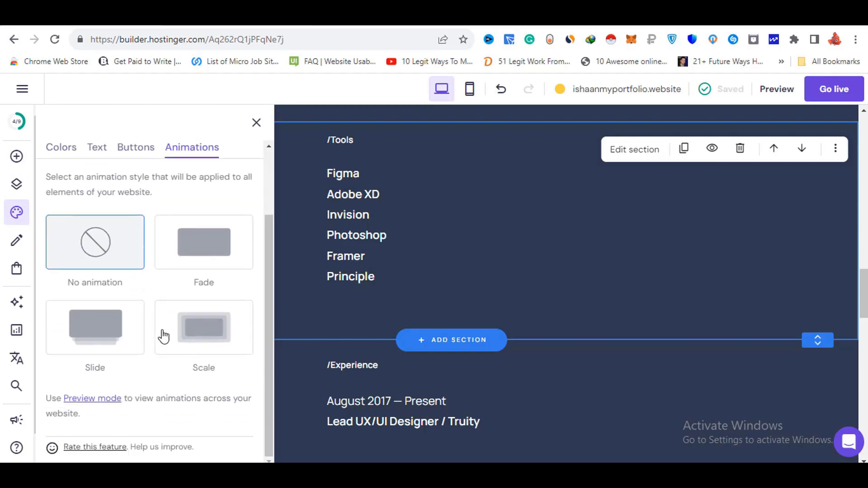
# Step: Check the online store offer and the site's analytics page, closing the analytics page again
pyautogui.click(17, 269)
pyautogui.scroll(-1, 158, 307)
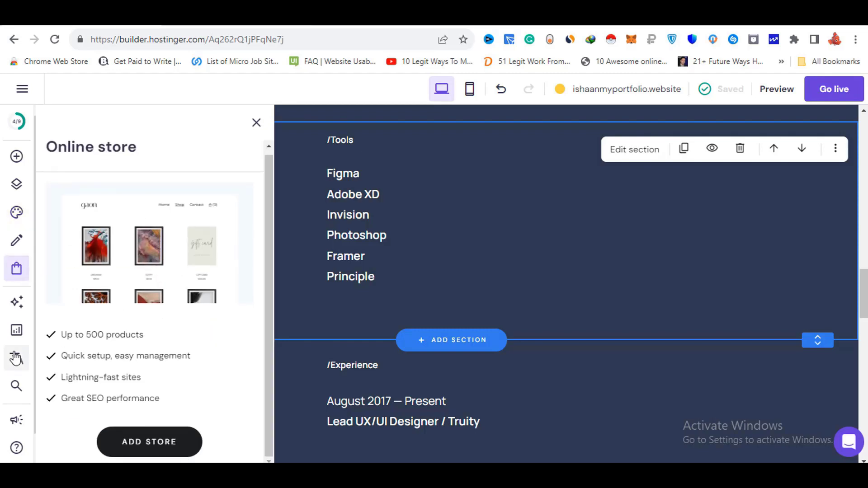
pyautogui.click(17, 330)
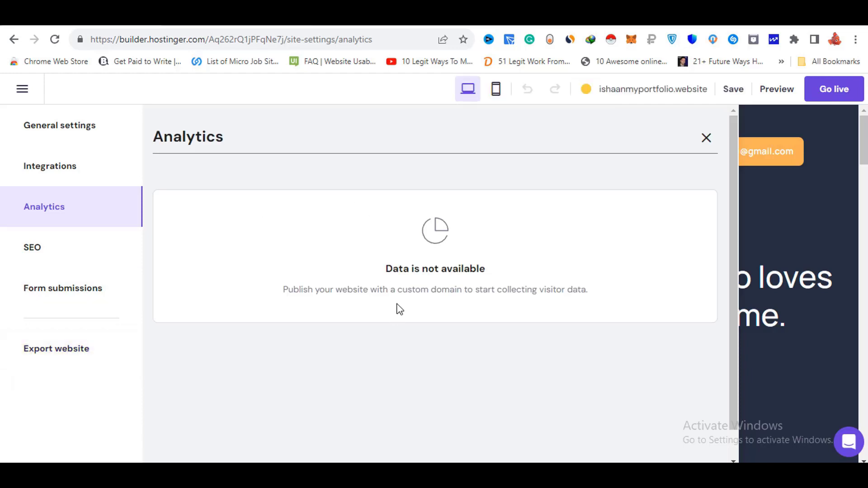
pyautogui.click(706, 138)
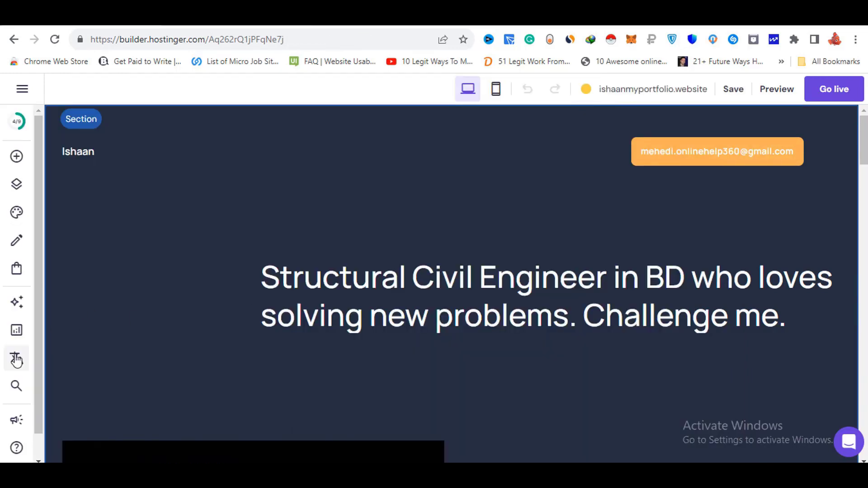
# Step: Browse the starting languages offered for making the site multilingual without choosing one
pyautogui.click(16, 359)
pyautogui.click(138, 226)
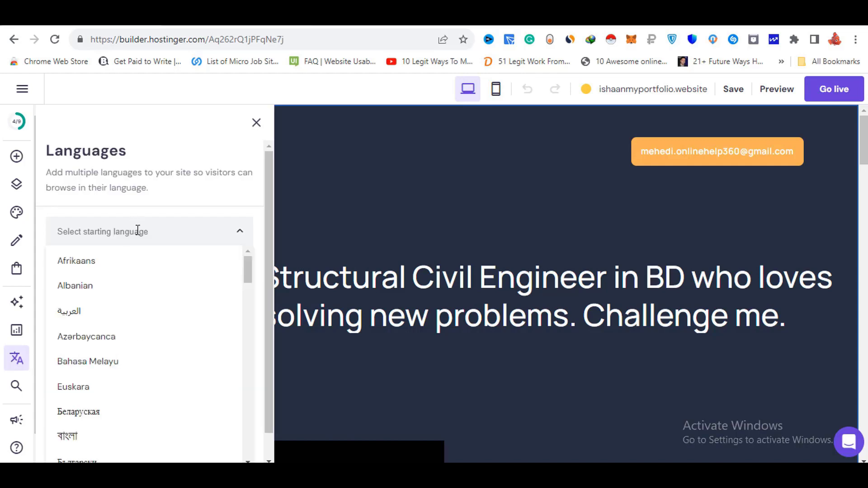
pyautogui.scroll(-4, 117, 285)
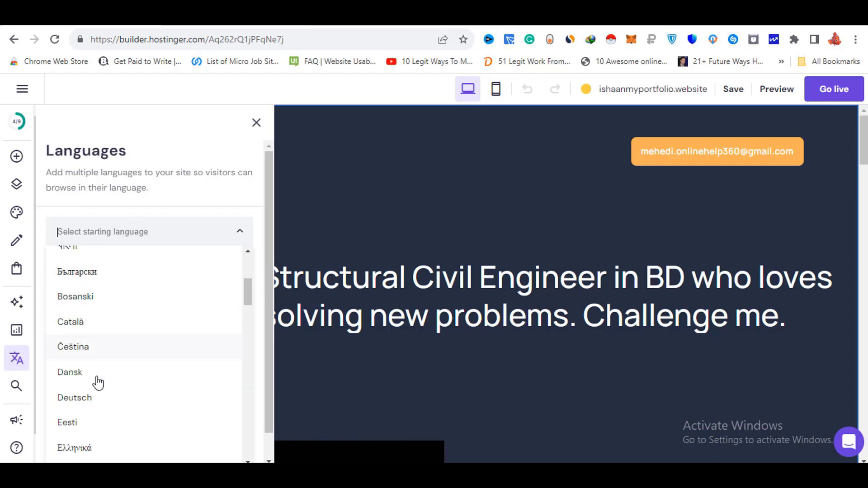
pyautogui.scroll(-3, 101, 423)
pyautogui.scroll(7, 100, 429)
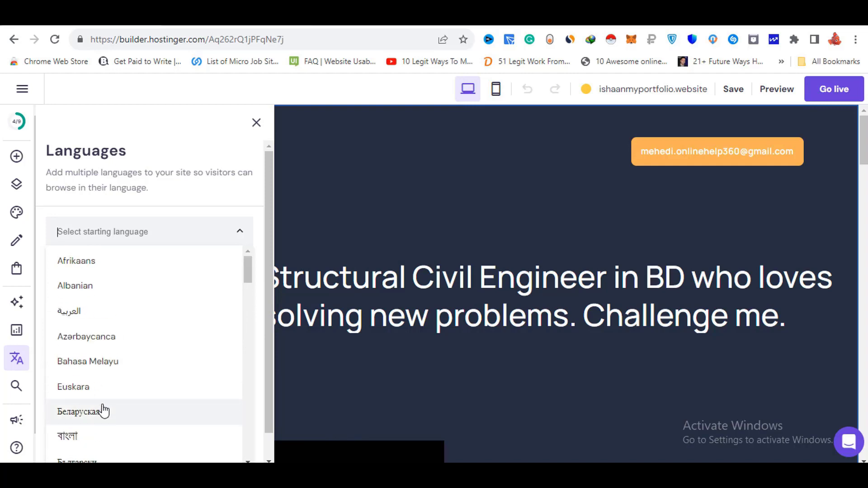
pyautogui.click(15, 421)
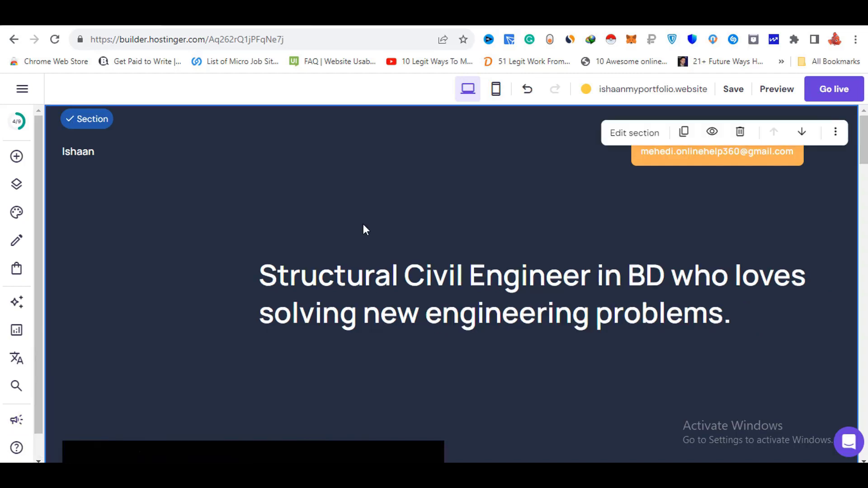
# Step: Review the edited page from the main heading through the About, Skills, Tools and Experience sections
pyautogui.scroll(-10, 380, 225)
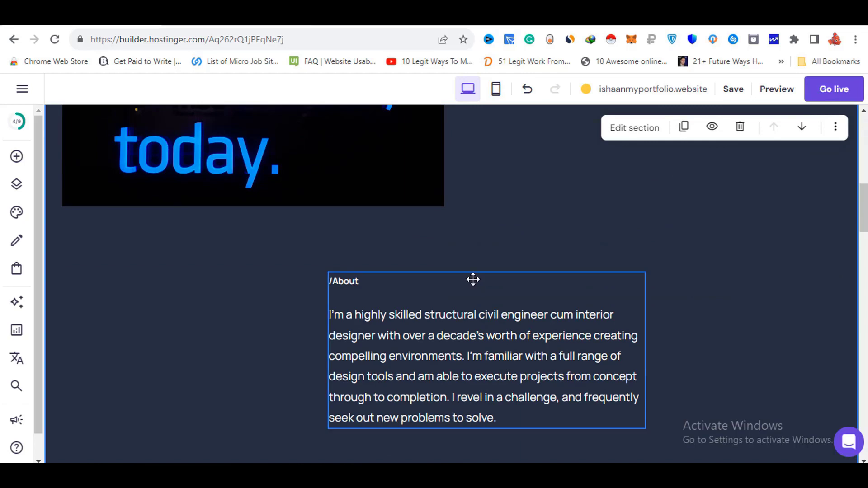
pyautogui.scroll(-3, 473, 281)
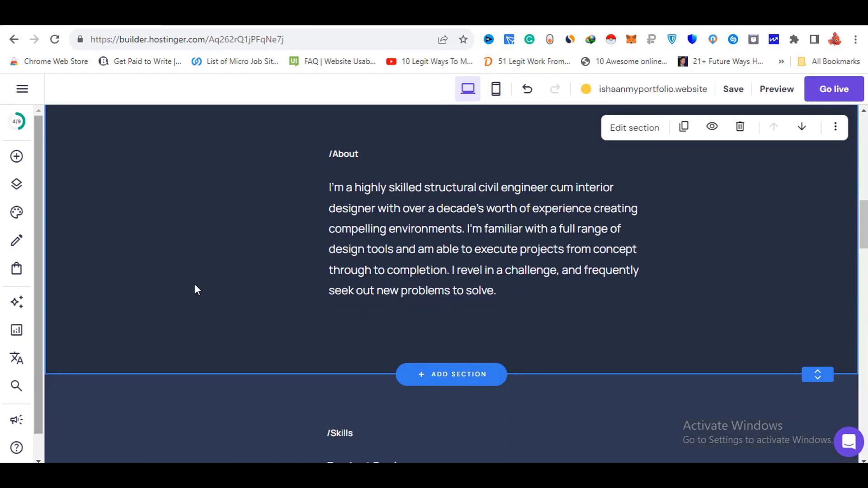
pyautogui.scroll(-8, 195, 284)
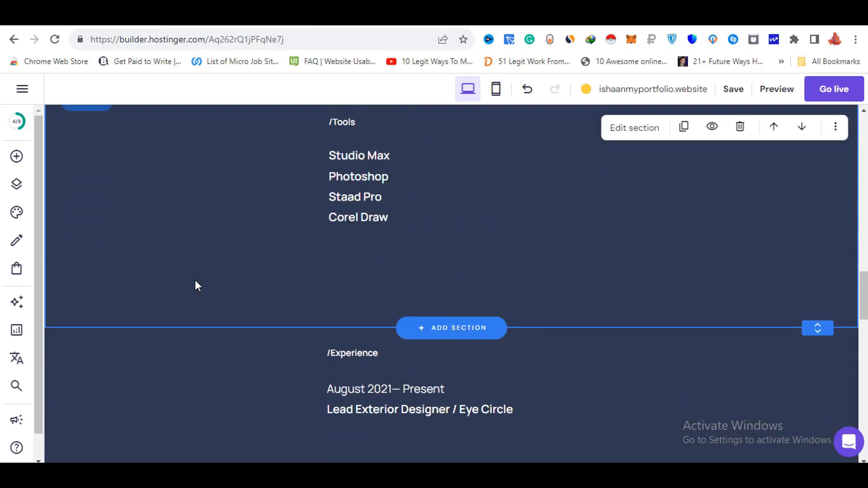
# Step: Add a button below the About paragraph and set its text to "See More"
pyautogui.scroll(10, 714, 281)
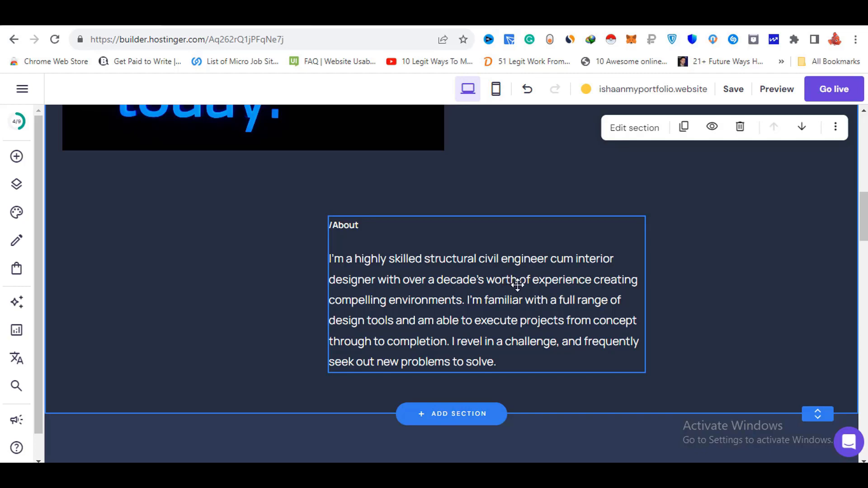
pyautogui.click(16, 156)
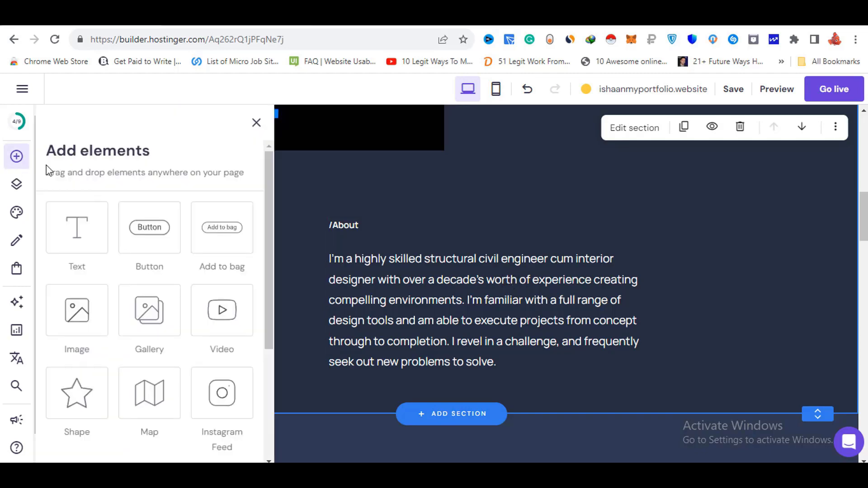
pyautogui.click(149, 227)
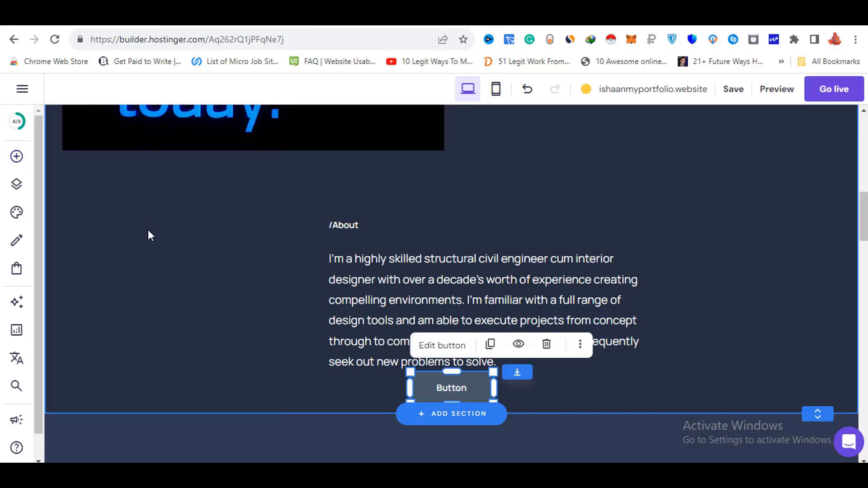
pyautogui.doubleClick(463, 393)
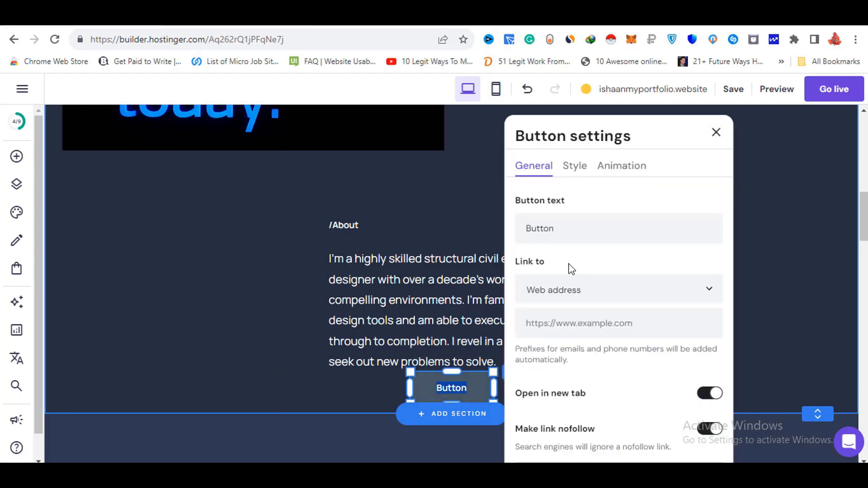
pyautogui.tripleClick(574, 228)
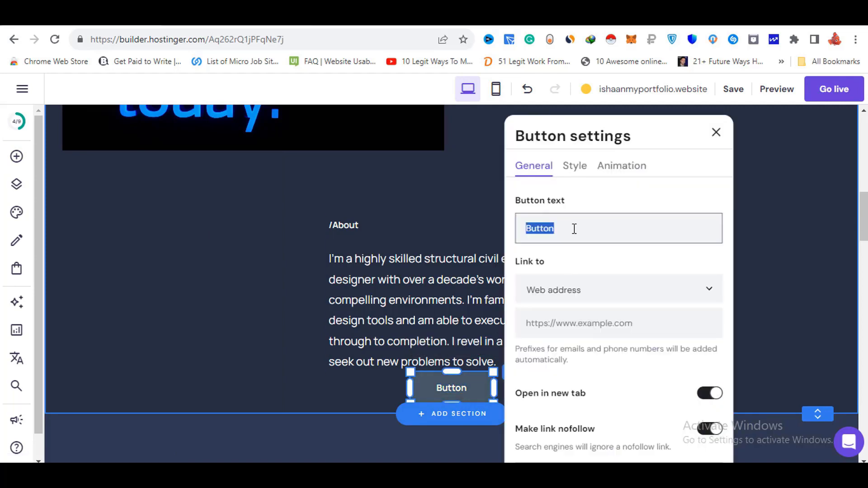
pyautogui.write('See More')
pyautogui.click(638, 321)
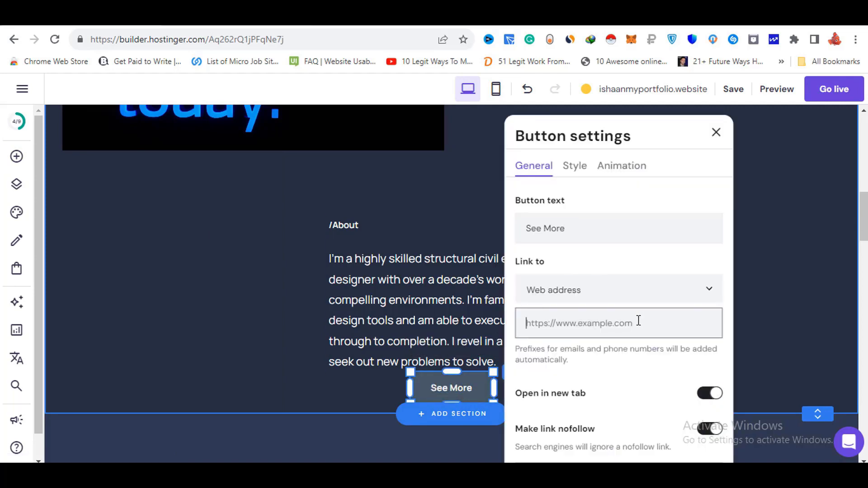
pyautogui.write('https://onlinehelp')
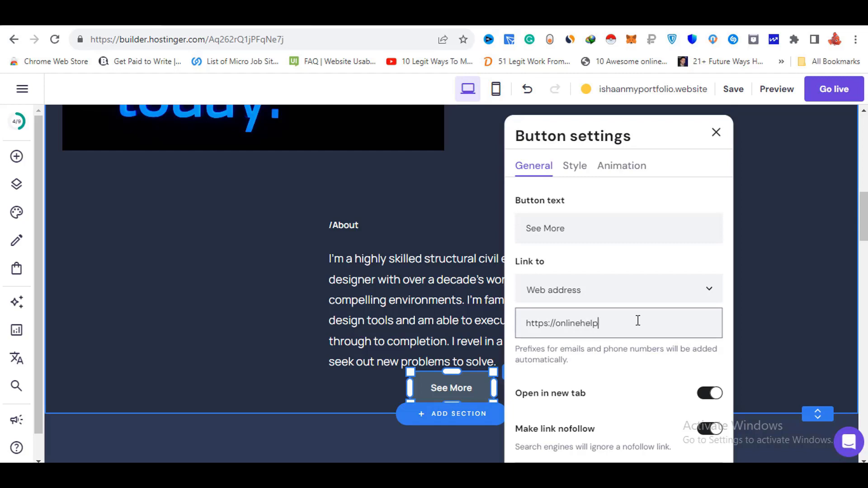
pyautogui.write('360')
pyautogui.scroll(-1, 451, 335)
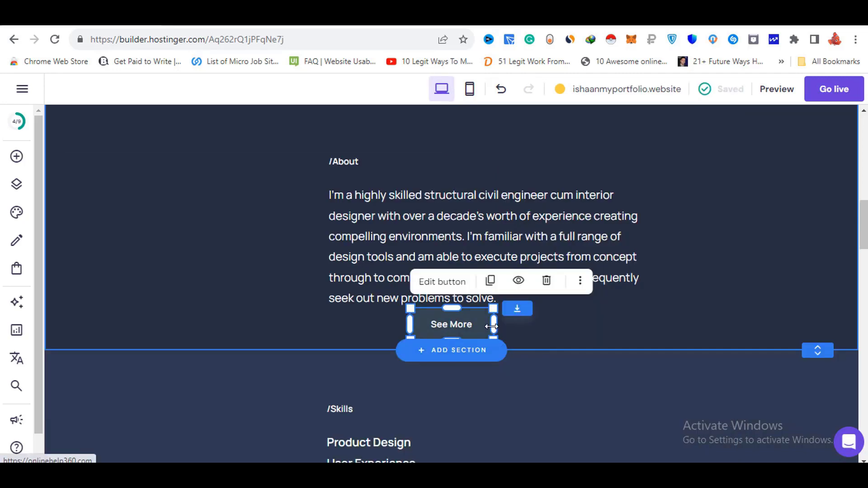
# Step: Widen the See More button by extending its right edge, and deselect it to check its look
pyautogui.moveTo(493, 324); pyautogui.dragTo(548, 324)
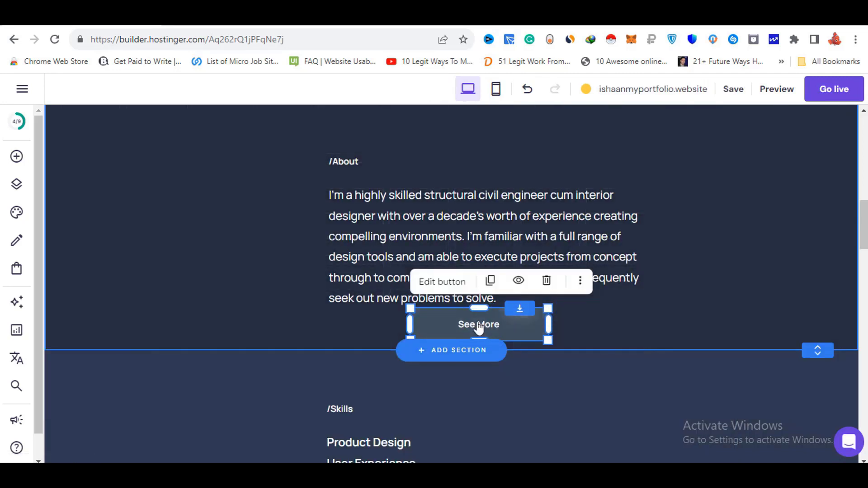
pyautogui.click(497, 389)
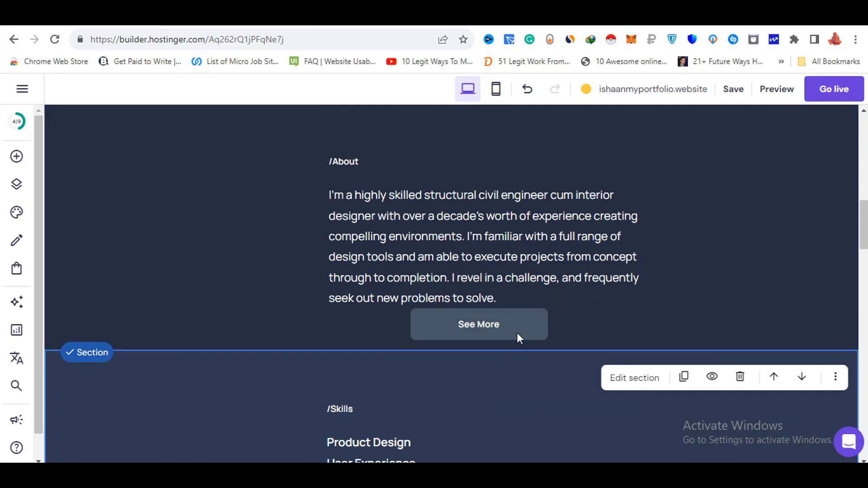
pyautogui.click(501, 334)
pyautogui.click(525, 362)
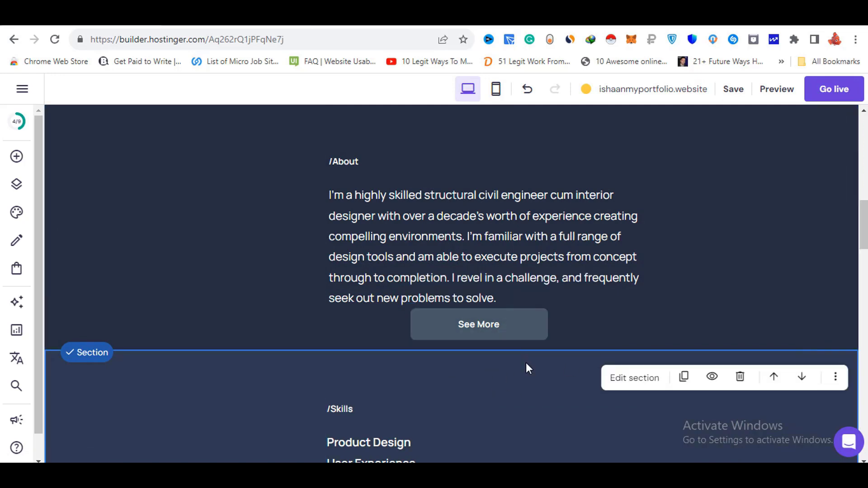
# Step: Try black, green and orange as the See More button's text color, ending on white #ffffff
pyautogui.doubleClick(524, 331)
pyautogui.click(631, 169)
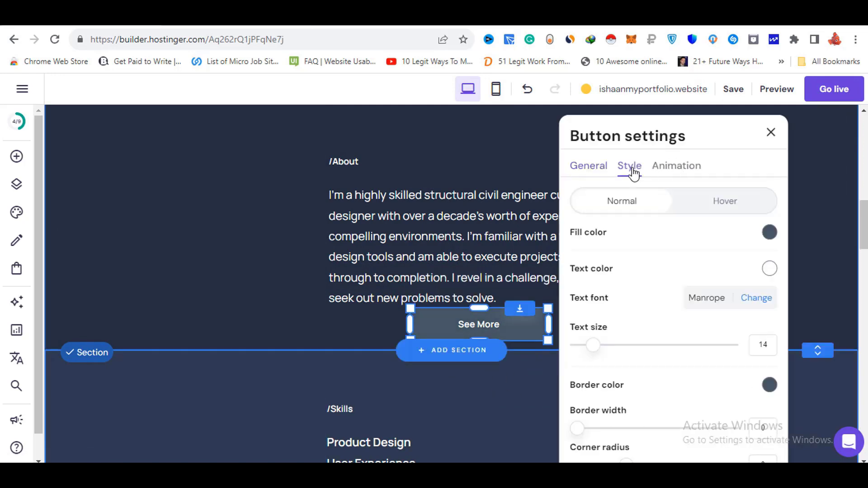
pyautogui.click(769, 269)
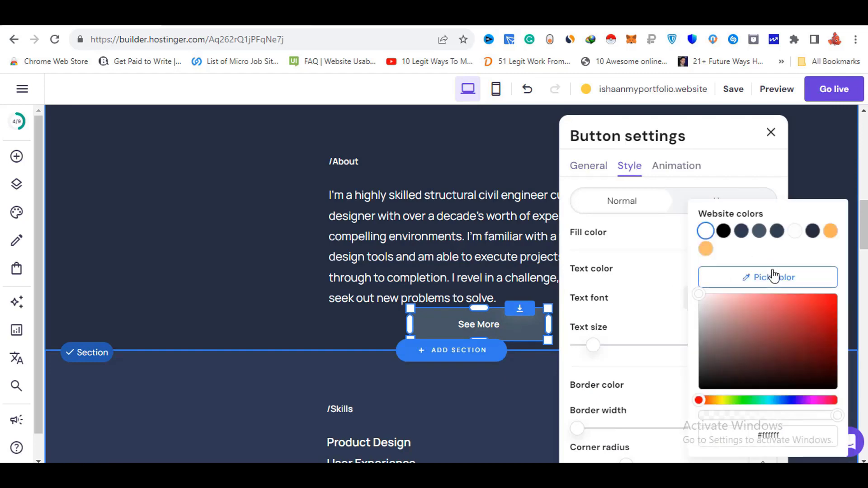
pyautogui.click(722, 230)
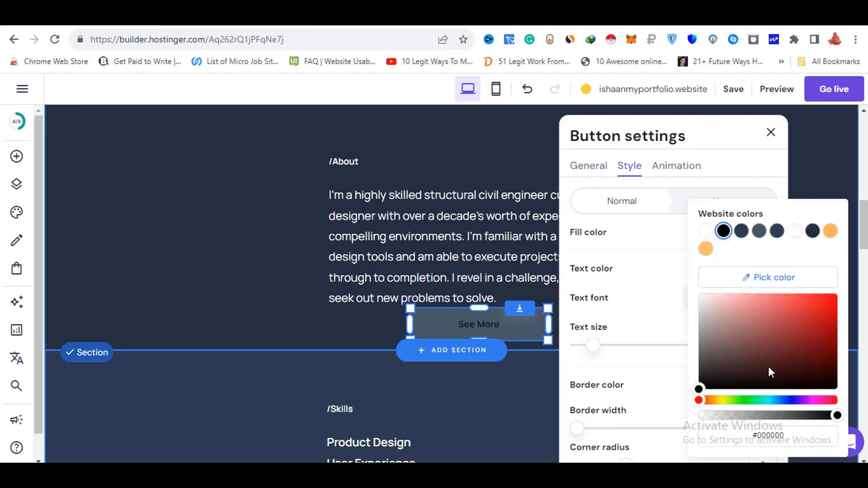
pyautogui.click(750, 400)
pyautogui.moveTo(799, 341); pyautogui.dragTo(828, 294)
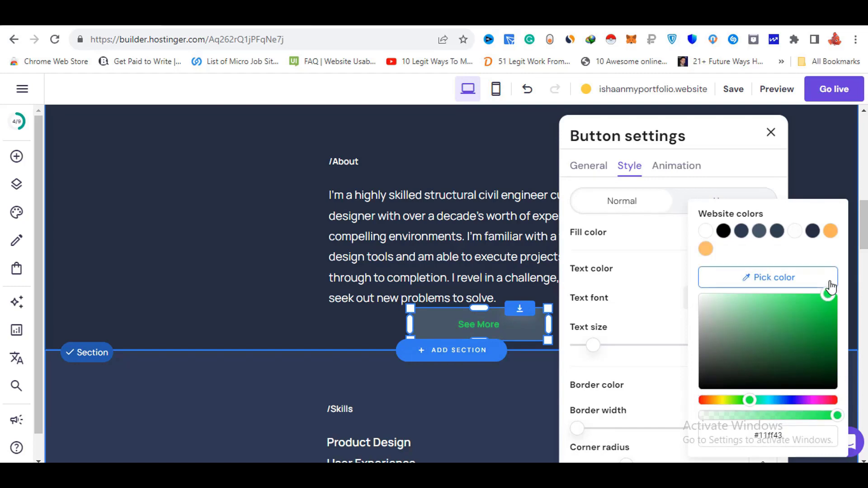
pyautogui.moveTo(714, 306); pyautogui.dragTo(696, 295)
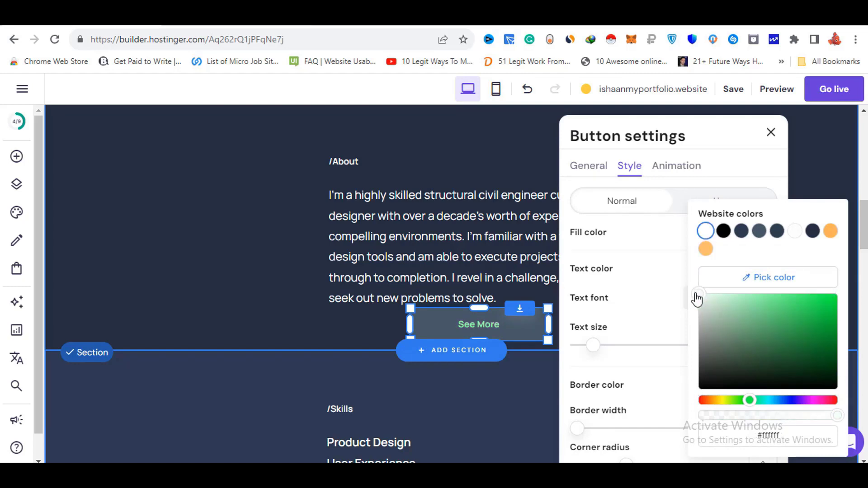
pyautogui.click(723, 230)
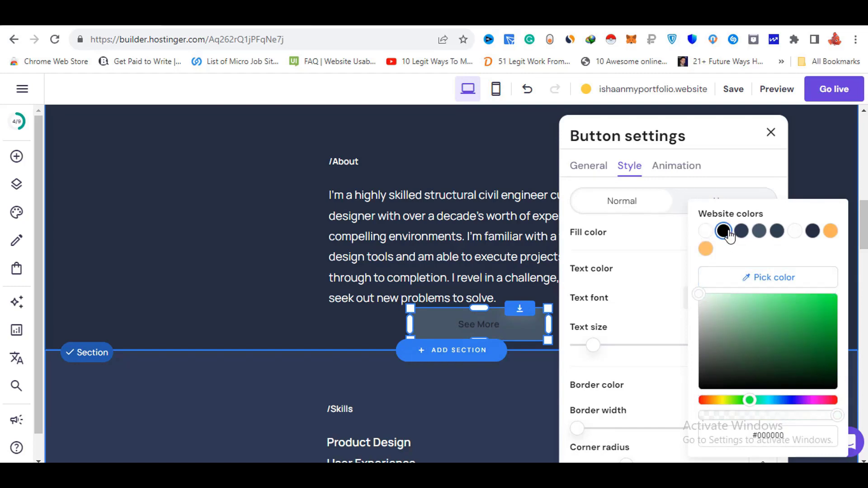
pyautogui.click(830, 231)
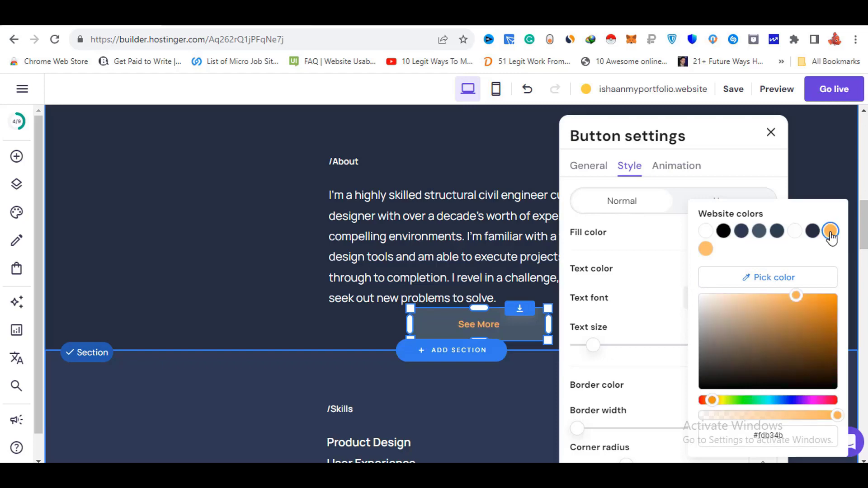
pyautogui.click(697, 296)
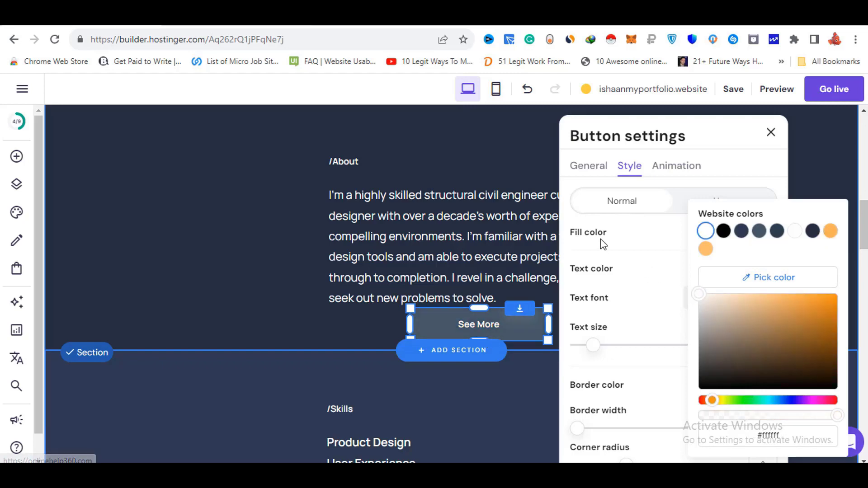
# Step: Try black, red and yellow fills on the See More button and settle on a dark grey fill color
pyautogui.click(759, 230)
pyautogui.click(726, 231)
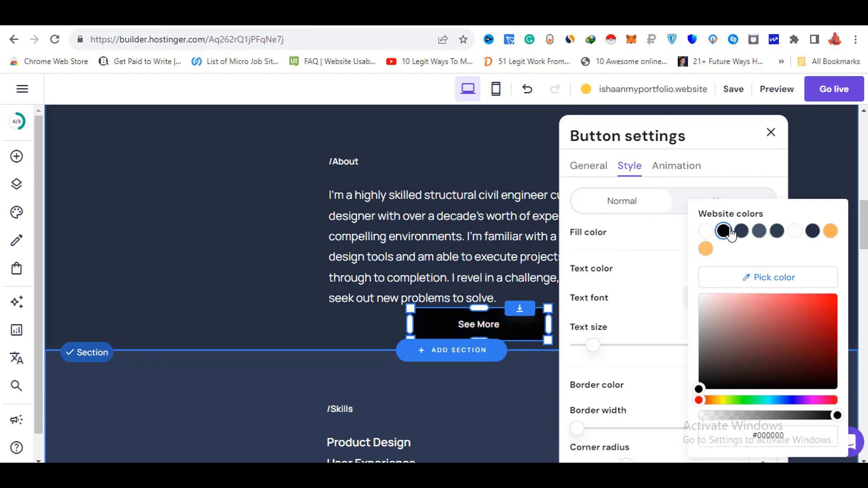
pyautogui.click(811, 309)
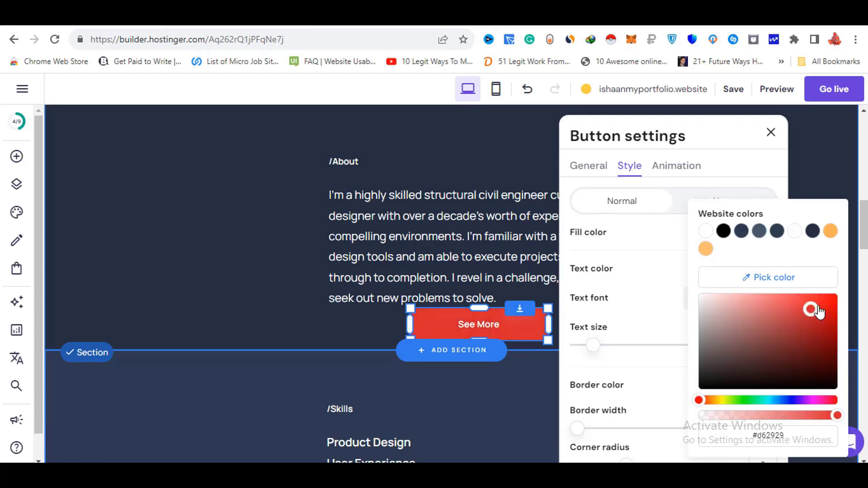
pyautogui.click(717, 400)
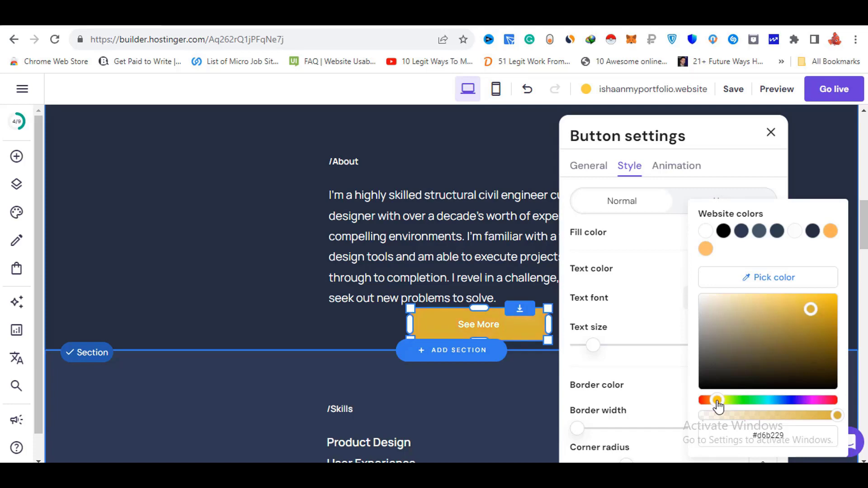
pyautogui.moveTo(758, 322); pyautogui.dragTo(698, 373)
pyautogui.click(527, 387)
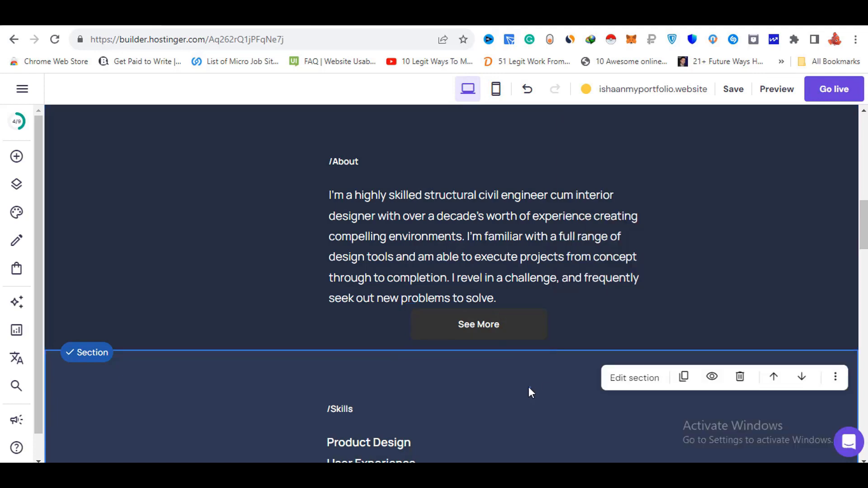
# Step: Add a text element below the See More button, select its placeholder text and browse the available fonts
pyautogui.scroll(-1, 655, 285)
pyautogui.click(16, 156)
pyautogui.click(73, 226)
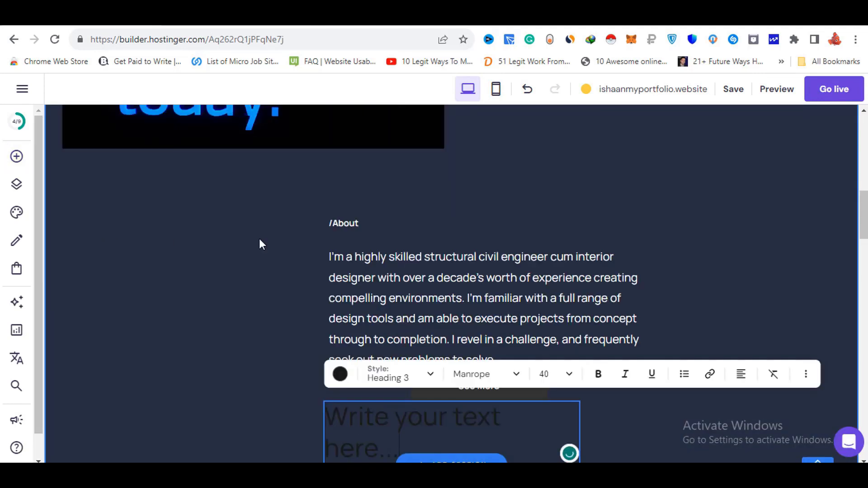
pyautogui.scroll(-3, 484, 270)
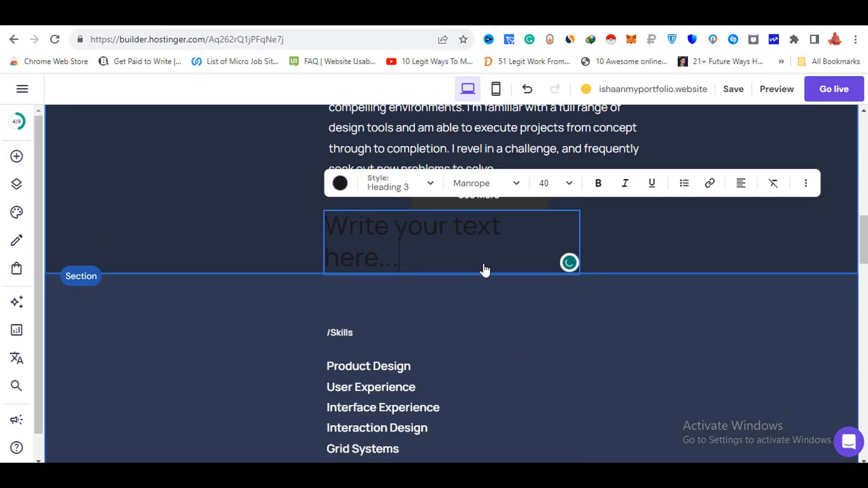
pyautogui.doubleClick(425, 237)
pyautogui.click(515, 186)
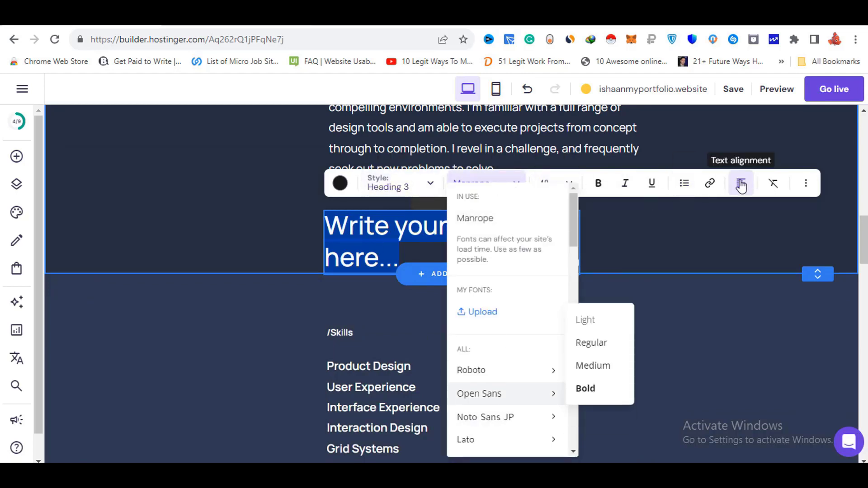
# Step: Delete the Awards section located below the Experience section
pyautogui.scroll(-10, 516, 387)
pyautogui.scroll(-5, 517, 387)
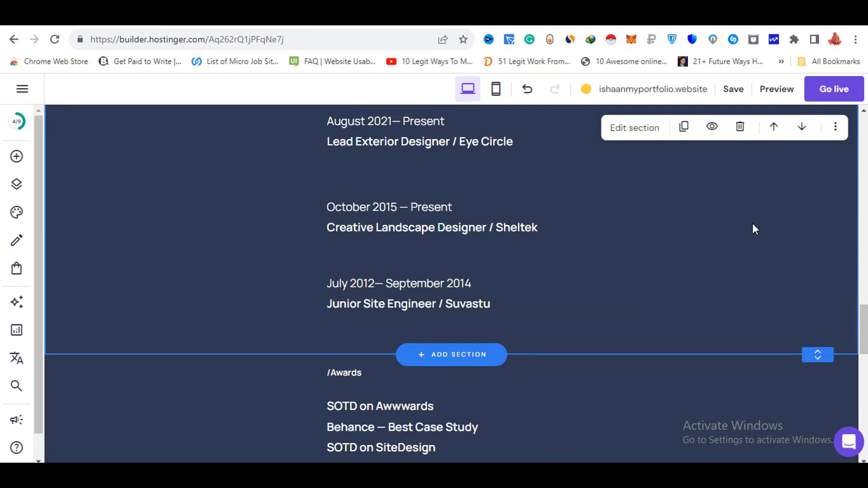
pyautogui.scroll(3, 739, 291)
pyautogui.scroll(-7, 739, 290)
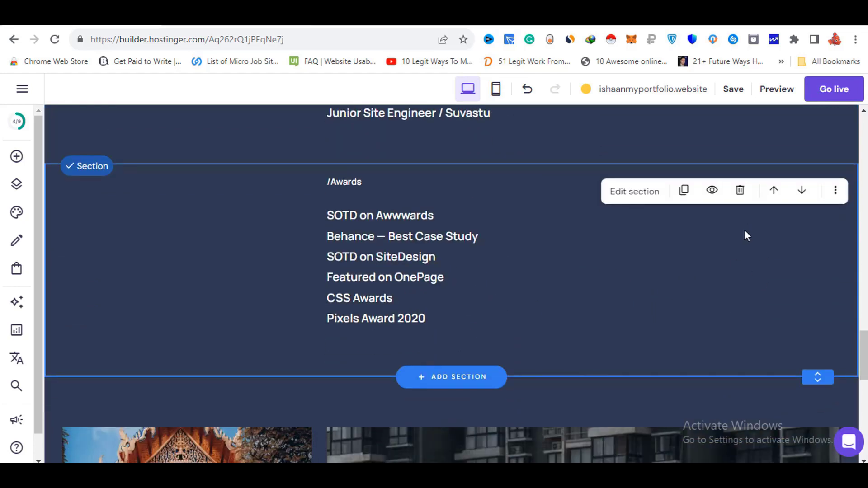
pyautogui.click(836, 192)
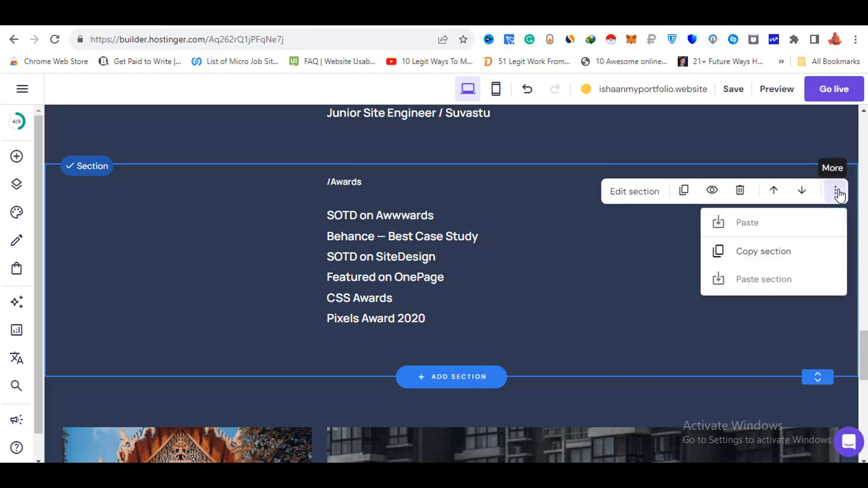
pyautogui.click(740, 190)
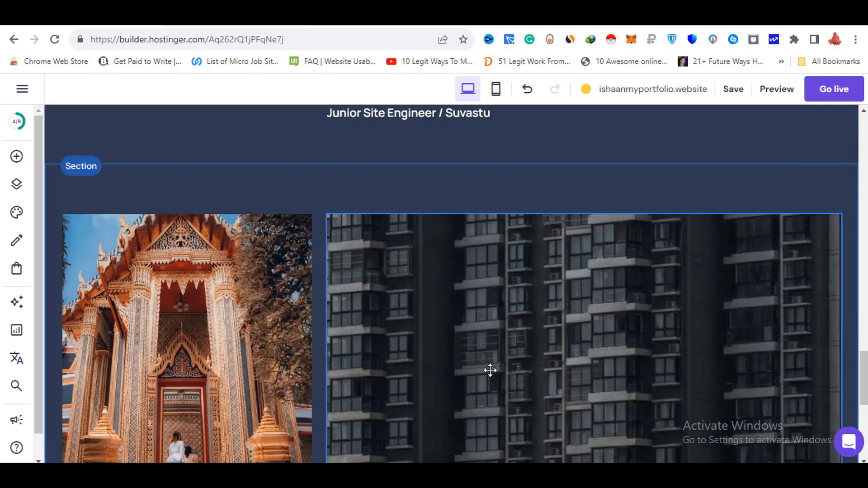
# Step: Review the whole page in the mobile layout, from the main heading to the images, and return to the desktop layout
pyautogui.scroll(20, 490, 370)
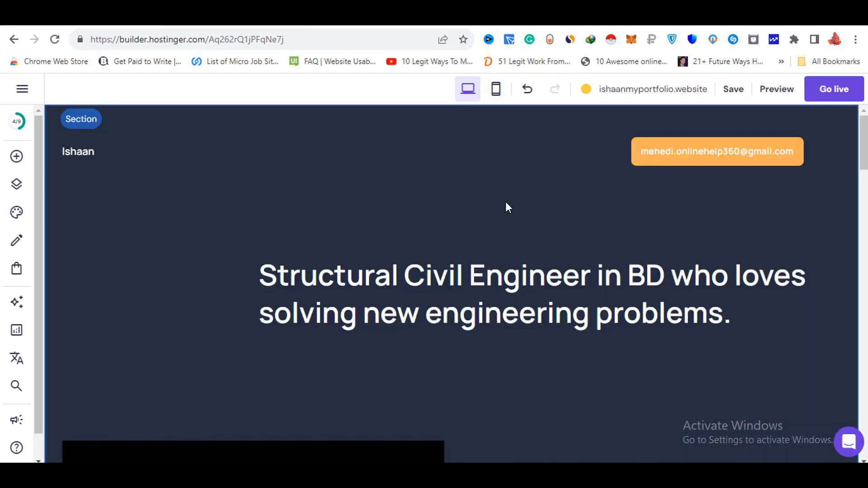
pyautogui.click(499, 94)
pyautogui.scroll(-15, 490, 251)
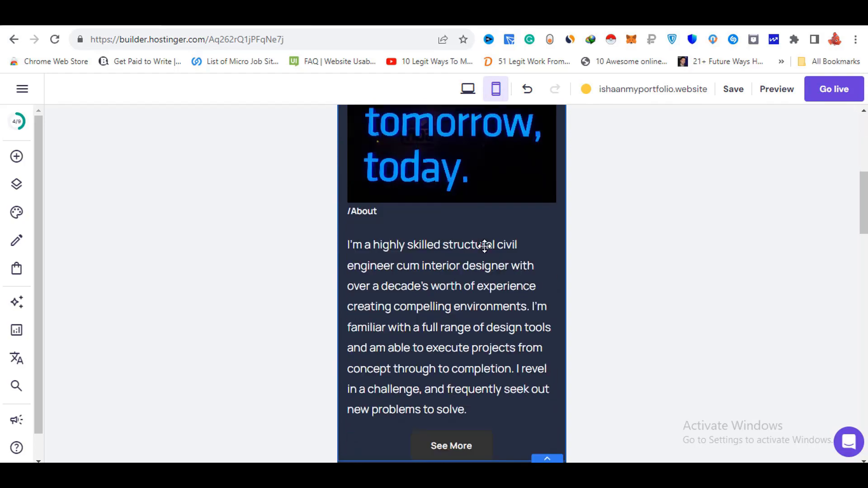
pyautogui.scroll(-15, 485, 246)
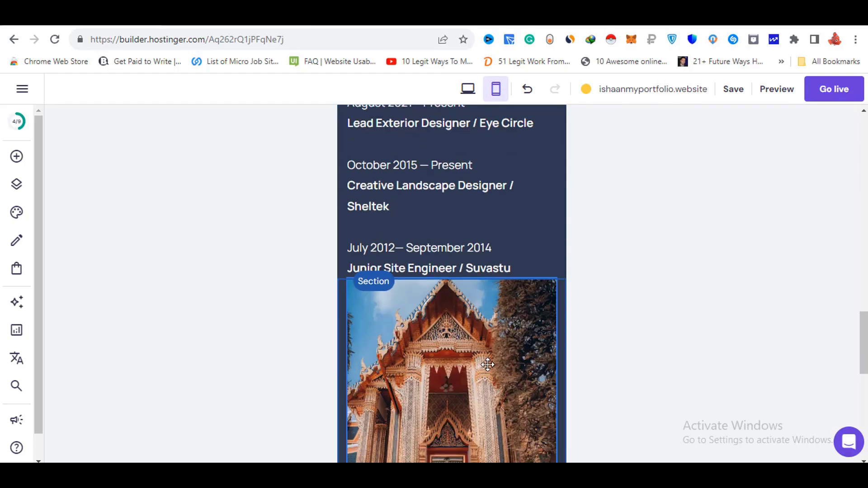
pyautogui.scroll(-5, 489, 333)
pyautogui.scroll(10, 489, 359)
pyautogui.scroll(15, 490, 358)
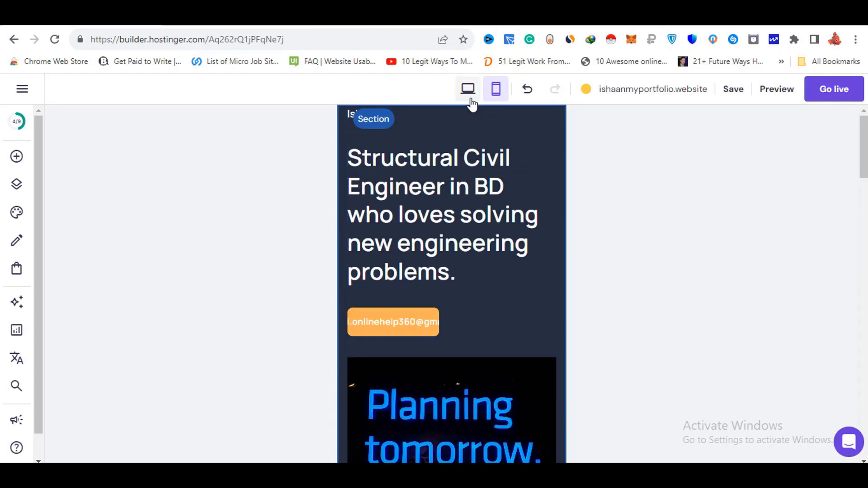
pyautogui.click(468, 89)
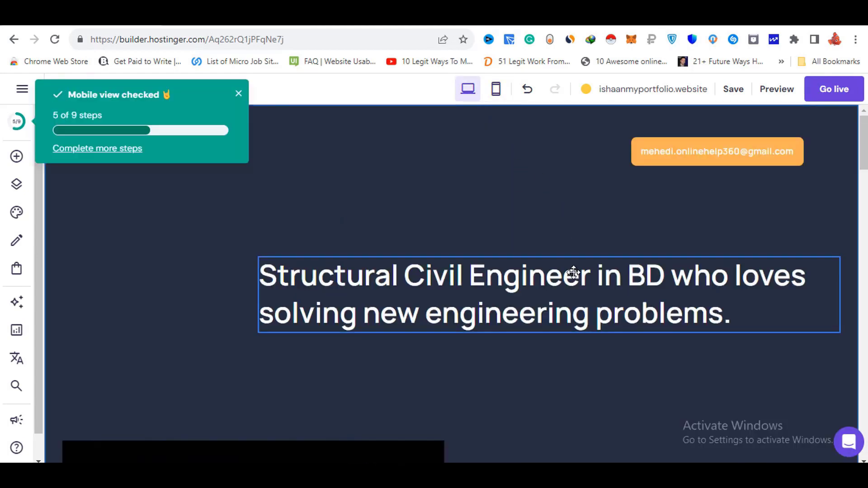
# Step: Review the edited page in the desktop layout, and open preview mode to check it down to the contact details
pyautogui.scroll(-10, 559, 223)
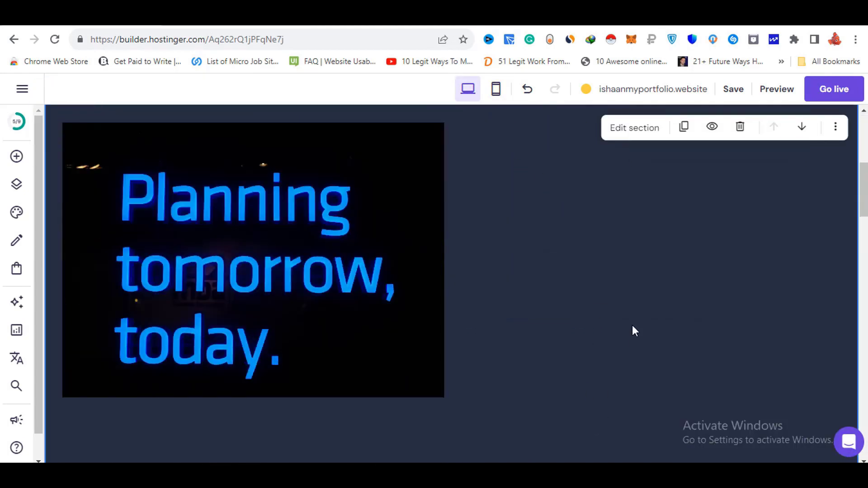
pyautogui.scroll(-7, 510, 301)
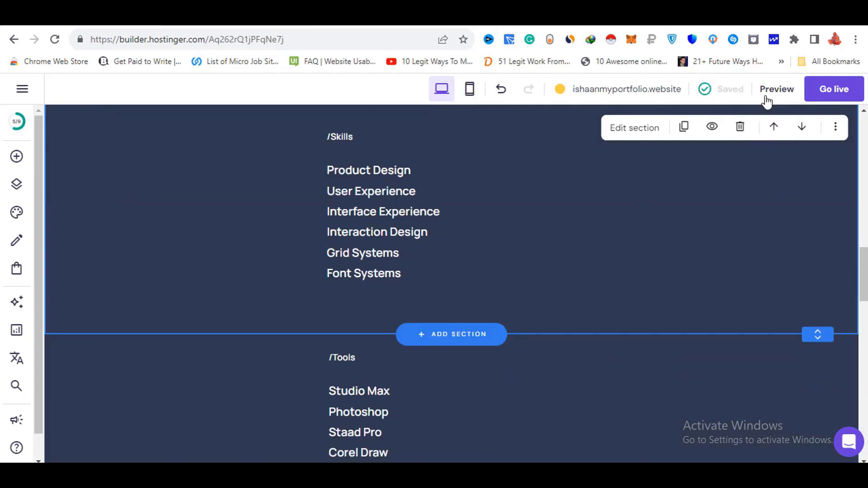
pyautogui.click(778, 89)
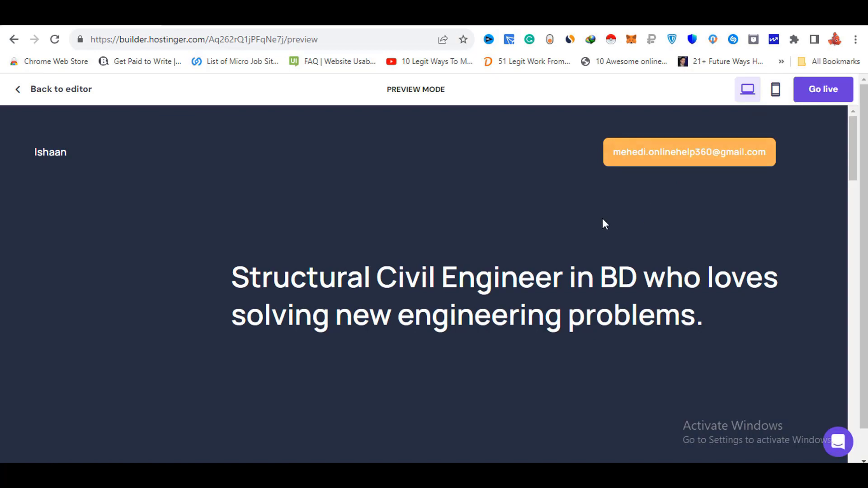
pyautogui.scroll(-20, 493, 267)
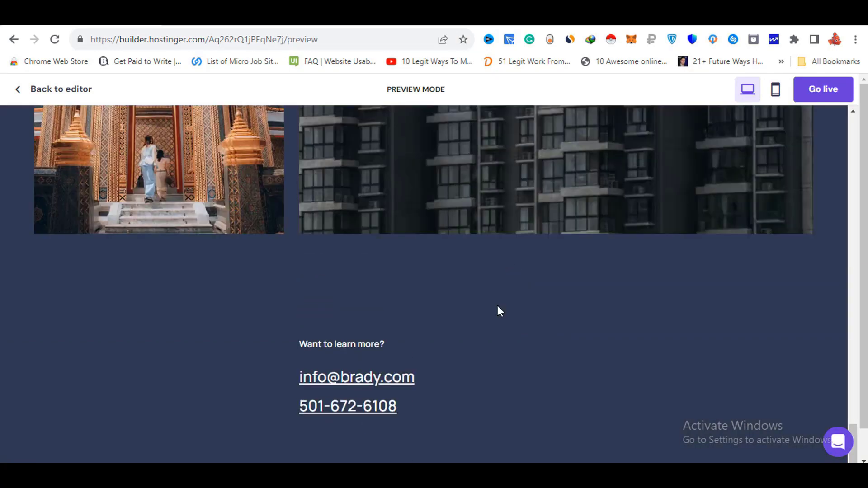
pyautogui.scroll(10, 497, 305)
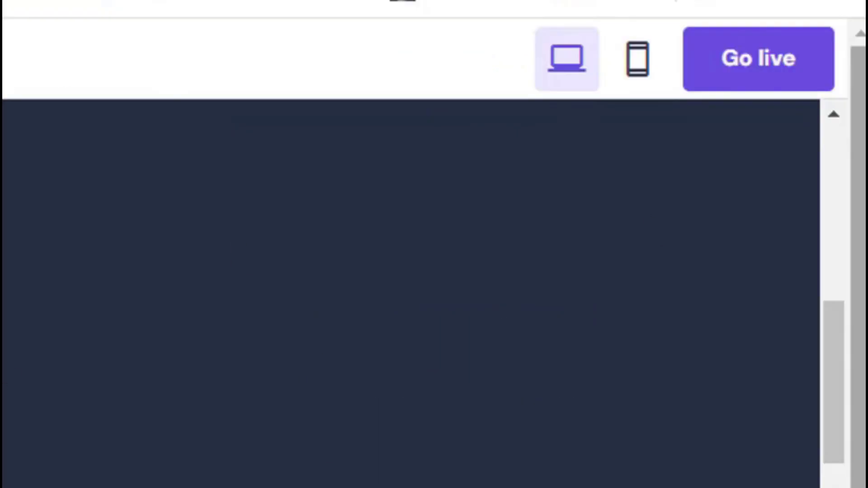
# Step: Publish the portfolio website from preview mode without further mobile editing
pyautogui.click(776, 76)
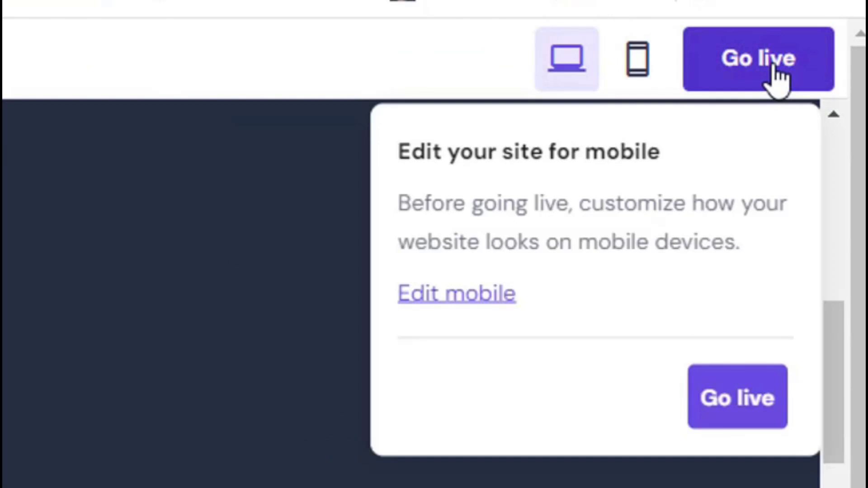
pyautogui.click(752, 403)
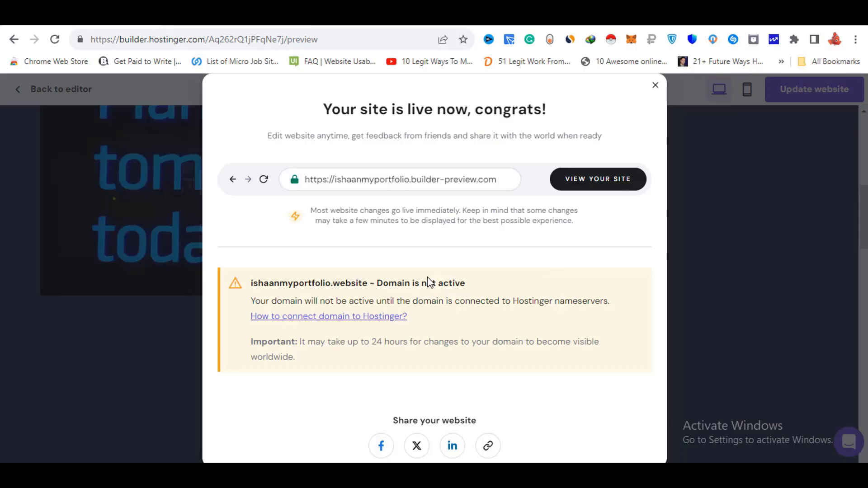